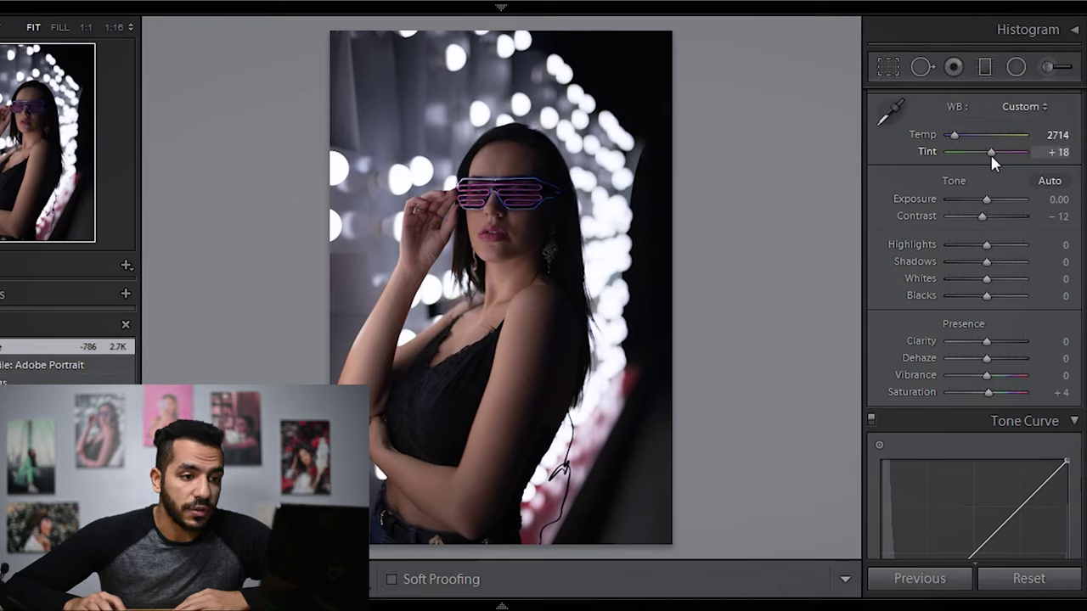
# Set the photo's white balance Tint to +14 and its Exposure to +0.83.
pyautogui.moveTo(991, 153); pyautogui.dragTo(989, 155)
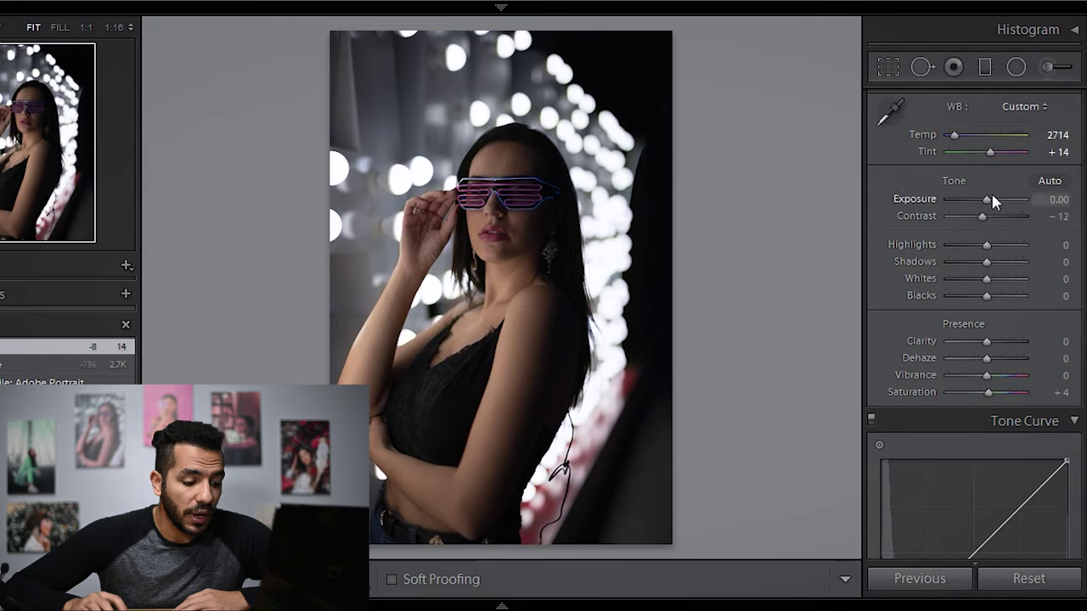
pyautogui.moveTo(986, 202); pyautogui.dragTo(994, 202)
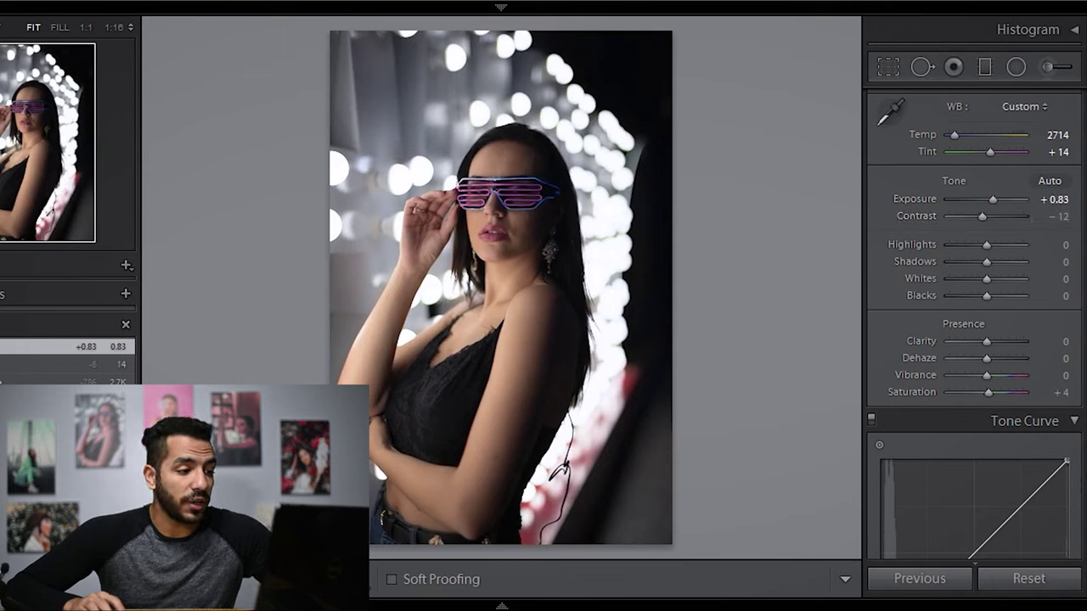
# Calibrate the primaries: blue hue −100, green hue −21 with saturation −33, and red hue −10 with saturation −12.
pyautogui.scroll(-10, 975, 325)
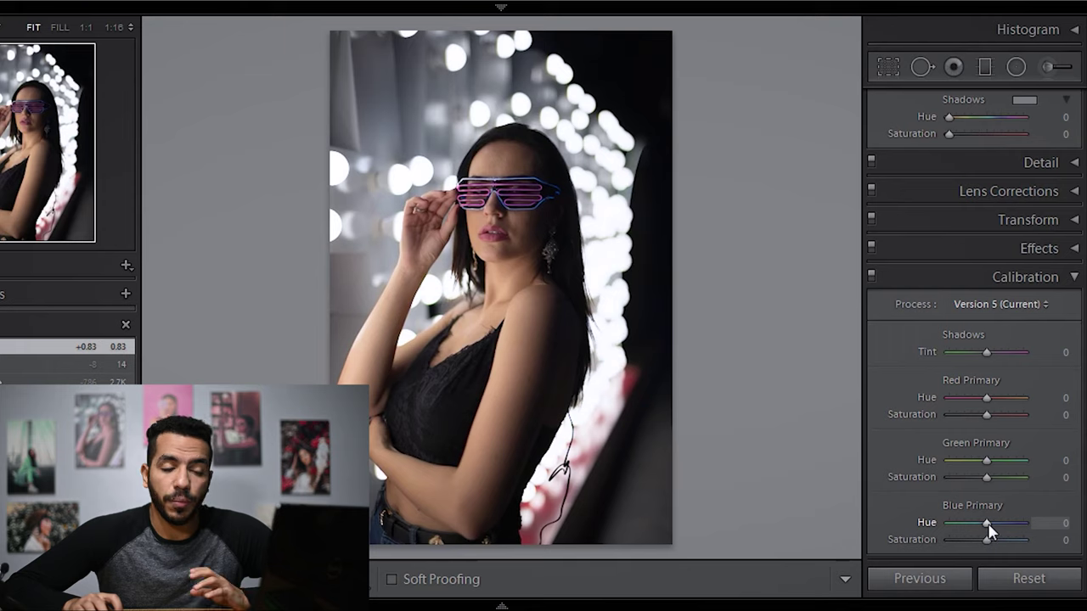
pyautogui.moveTo(989, 531); pyautogui.dragTo(798, 543)
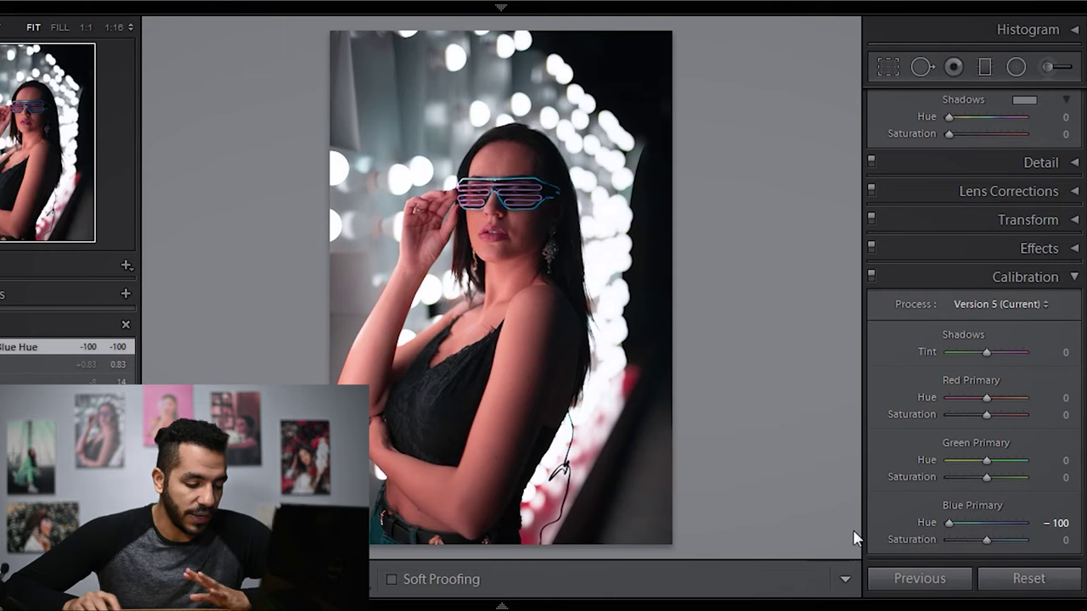
pyautogui.moveTo(988, 461)
pyautogui.mouseDown()
pyautogui.moveTo(1004, 464)
pyautogui.moveTo(955, 465)
pyautogui.moveTo(1029, 468)
pyautogui.moveTo(979, 473)
pyautogui.mouseUp()
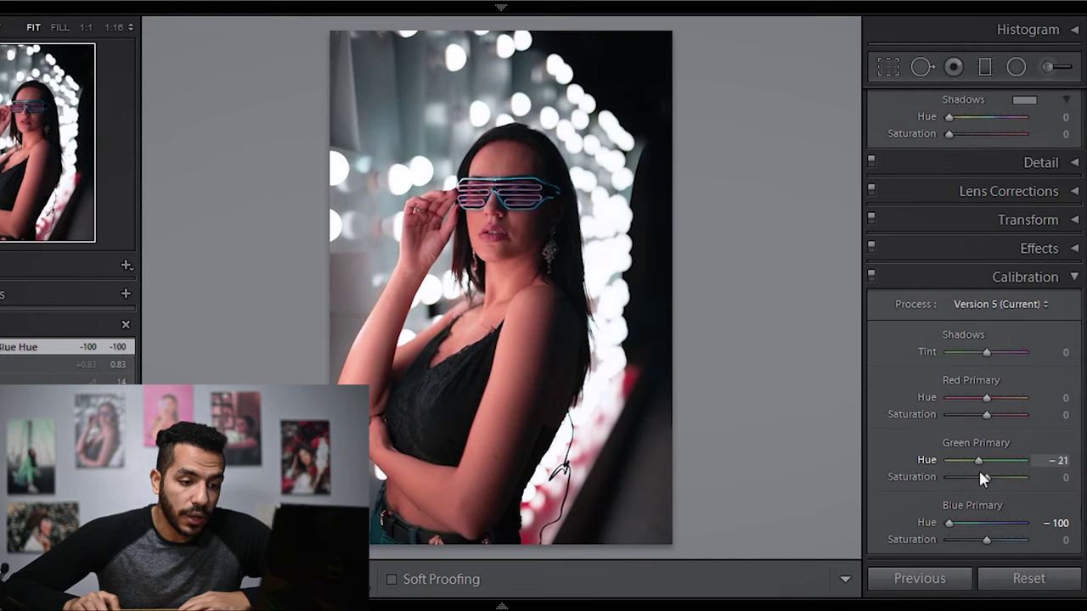
pyautogui.moveTo(986, 478); pyautogui.dragTo(974, 483)
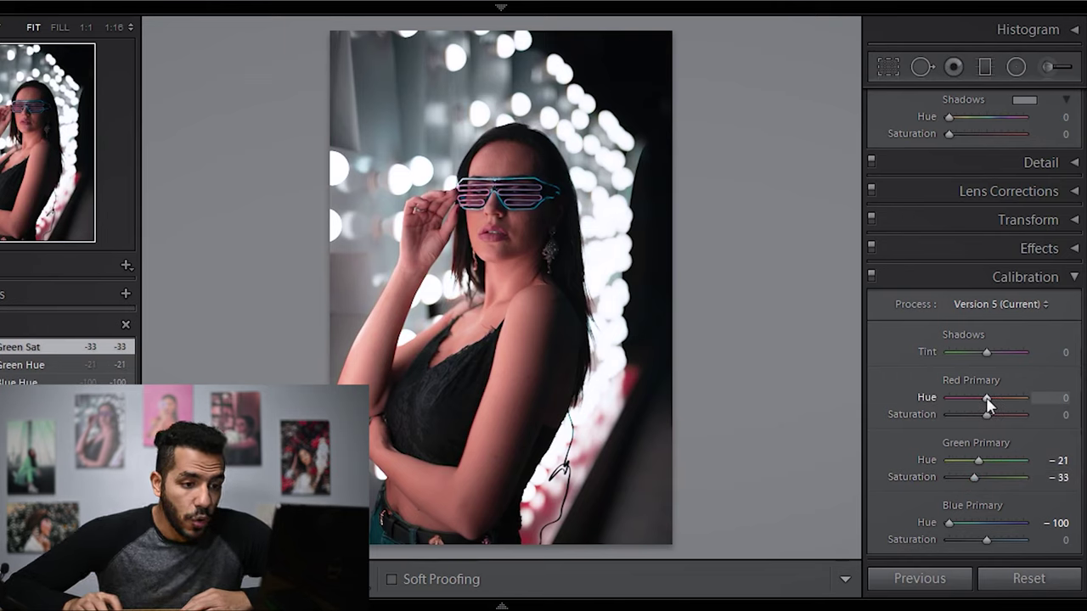
pyautogui.moveTo(987, 398)
pyautogui.mouseDown()
pyautogui.moveTo(997, 399)
pyautogui.moveTo(980, 422)
pyautogui.moveTo(1026, 413)
pyautogui.moveTo(1012, 424)
pyautogui.moveTo(983, 416)
pyautogui.mouseUp()
# Set the photo's Contrast to +5 in the basic tone adjustments.
pyautogui.scroll(2, 983, 415)
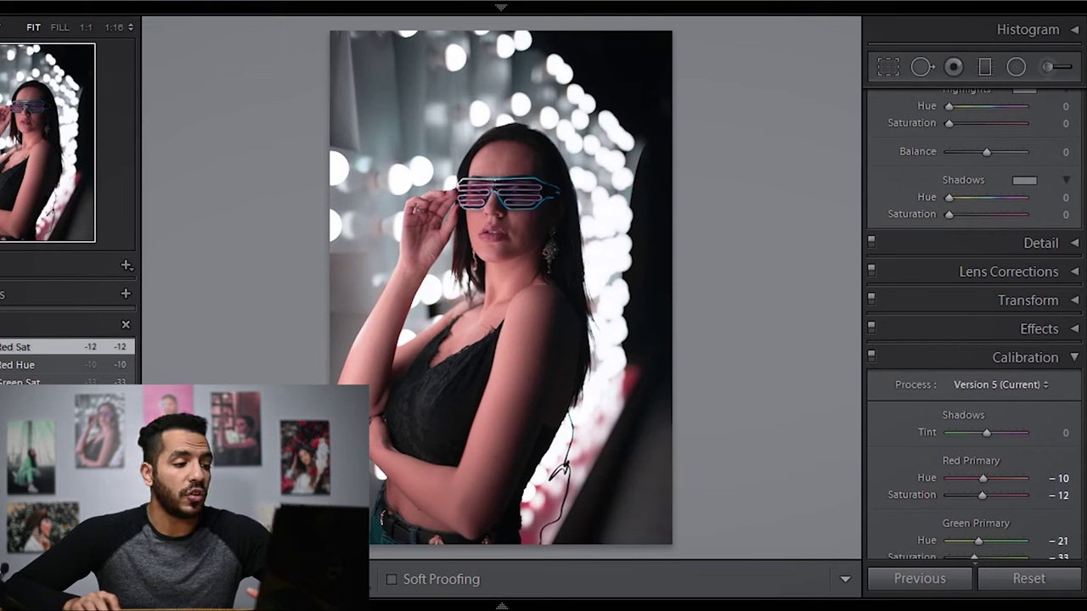
pyautogui.scroll(10, 975, 327)
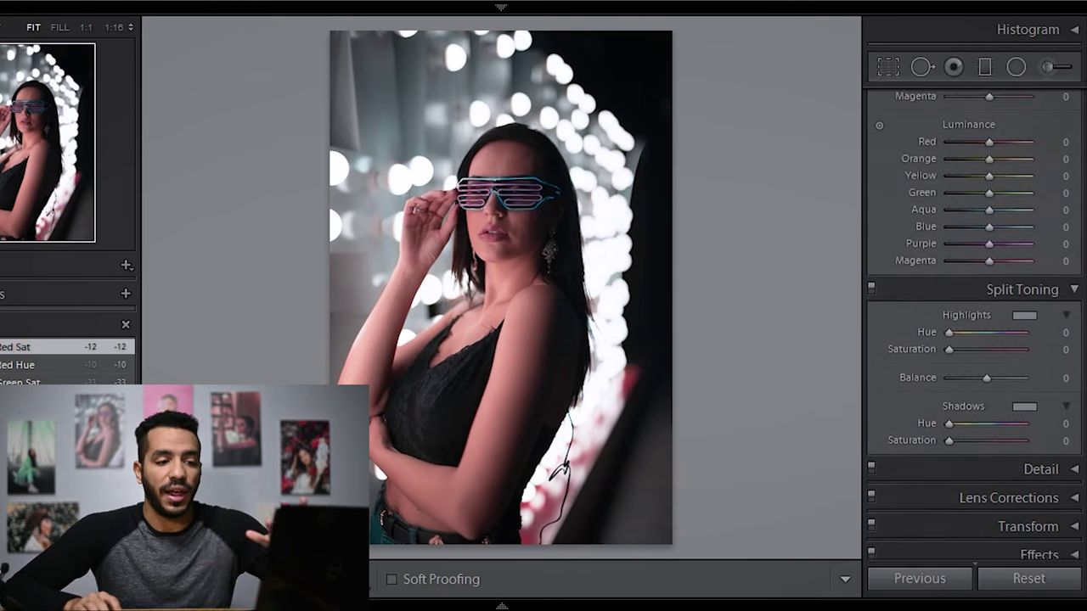
pyautogui.scroll(-7, 975, 327)
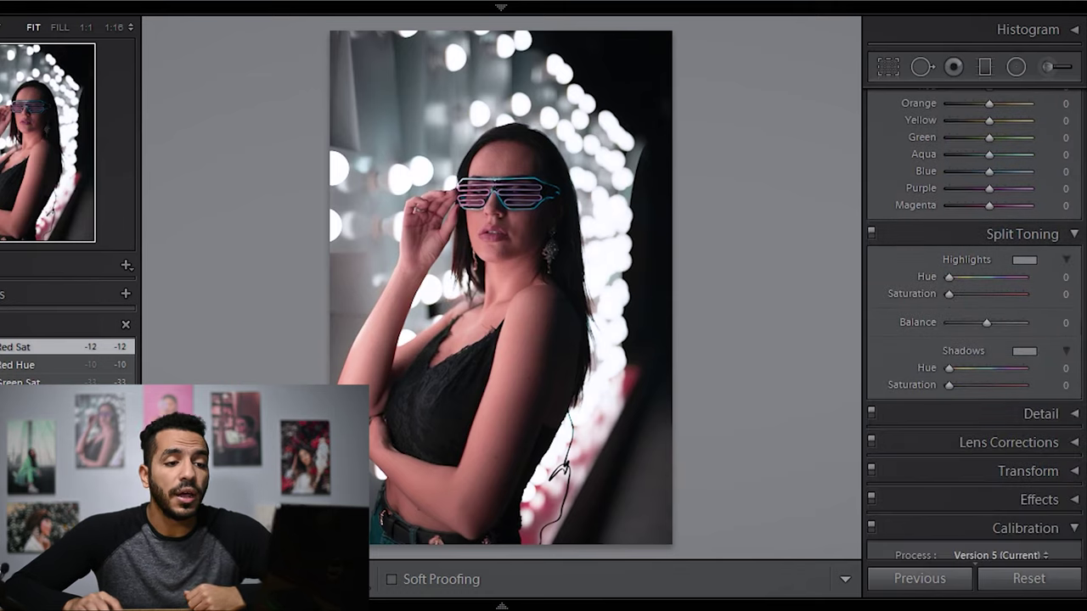
pyautogui.scroll(10, 1009, 283)
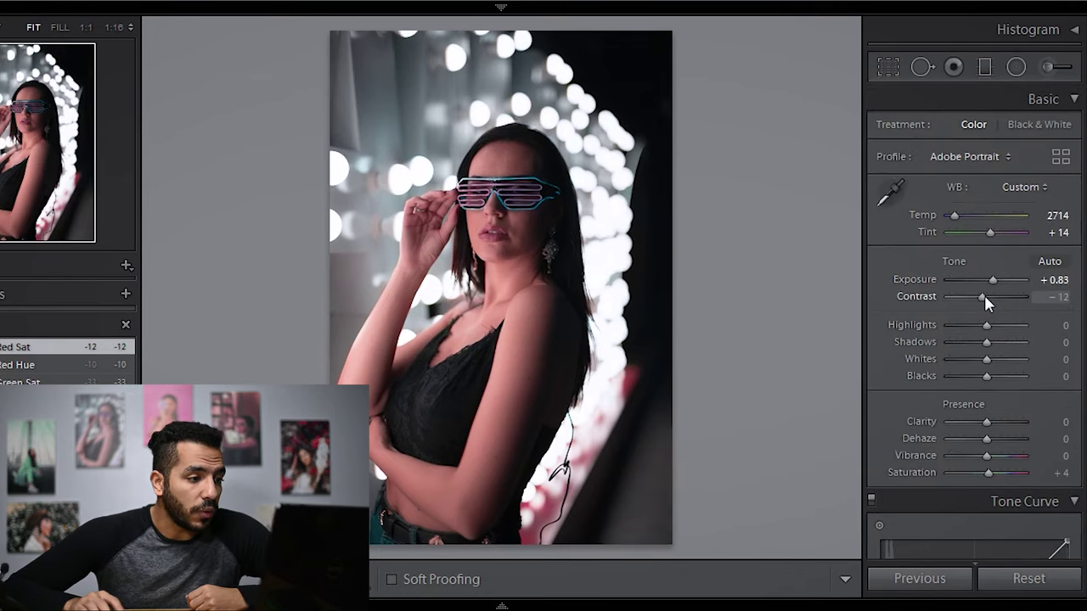
pyautogui.moveTo(984, 295); pyautogui.dragTo(991, 297)
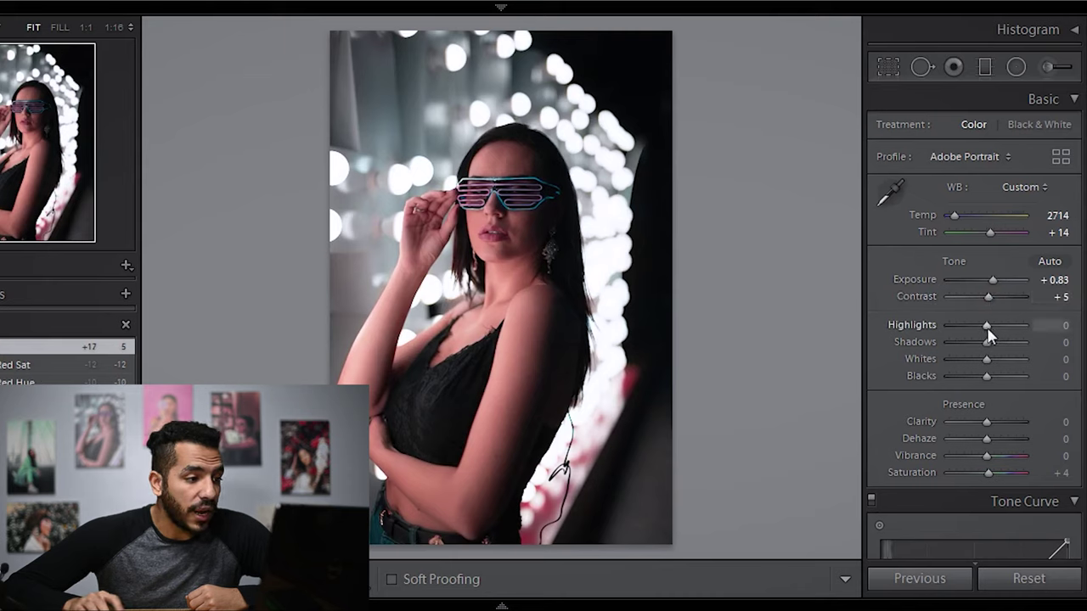
# Lower the Highlights to −86 and raise the Shadows to +52.
pyautogui.moveTo(988, 330); pyautogui.dragTo(991, 331)
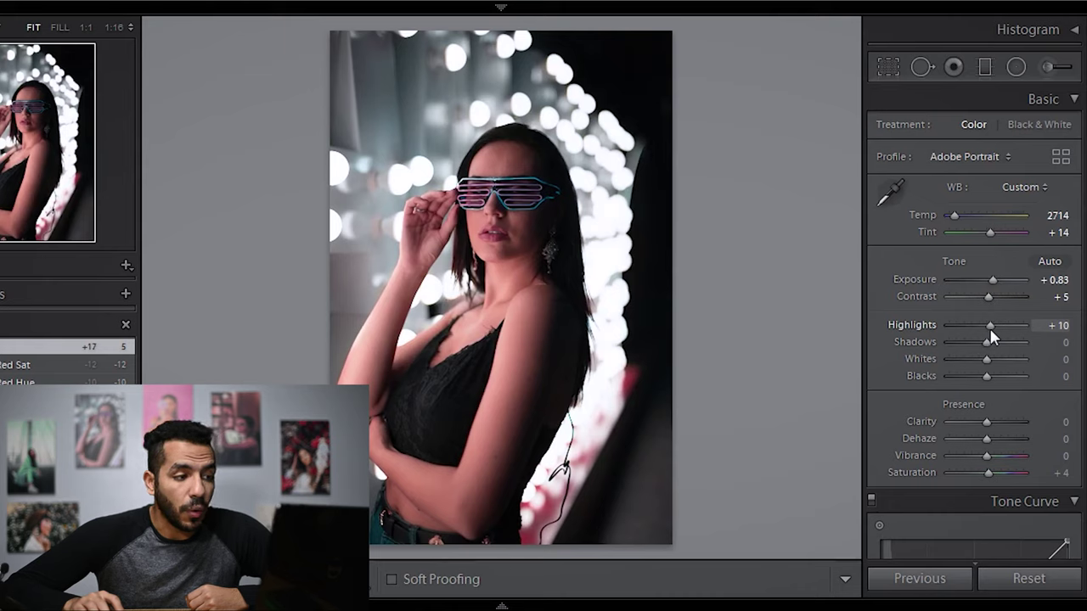
pyautogui.moveTo(990, 328); pyautogui.dragTo(951, 328)
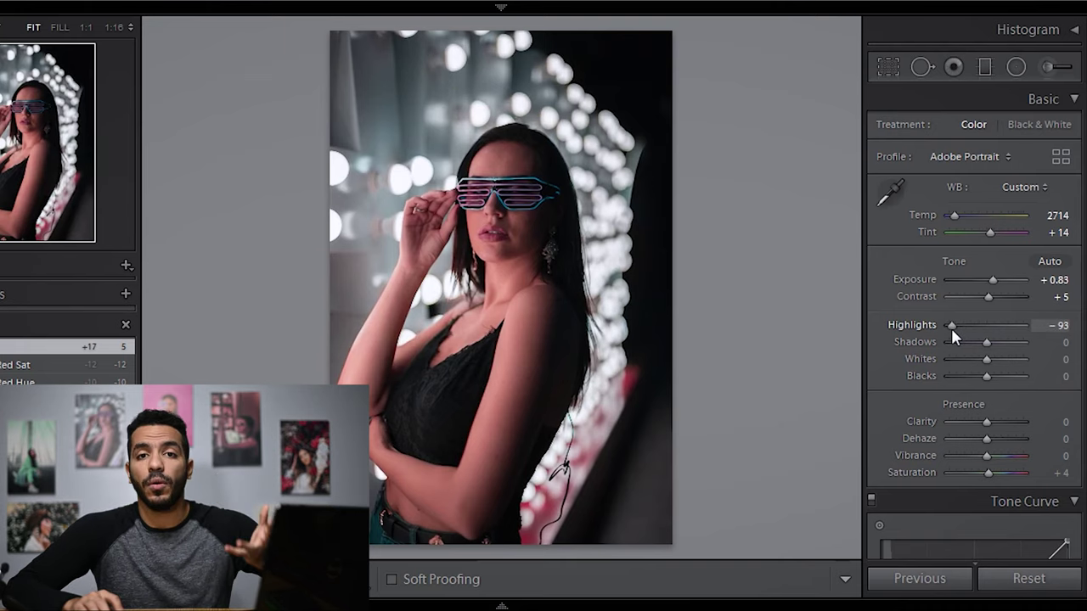
pyautogui.moveTo(952, 329)
pyautogui.mouseDown()
pyautogui.moveTo(984, 330)
pyautogui.moveTo(950, 327)
pyautogui.moveTo(960, 328)
pyautogui.mouseUp()
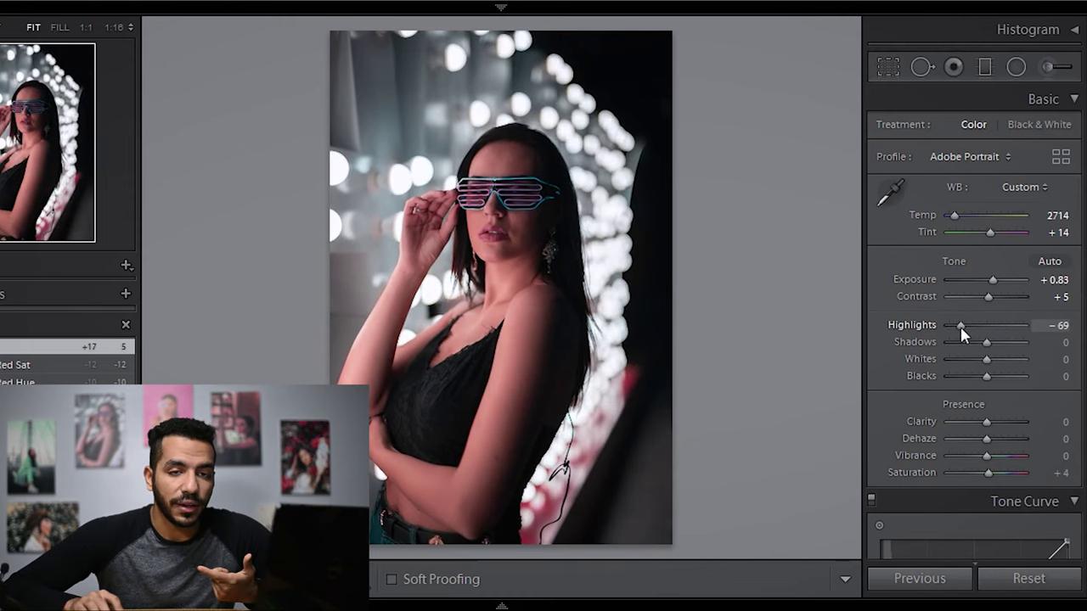
pyautogui.moveTo(961, 327); pyautogui.dragTo(1041, 342)
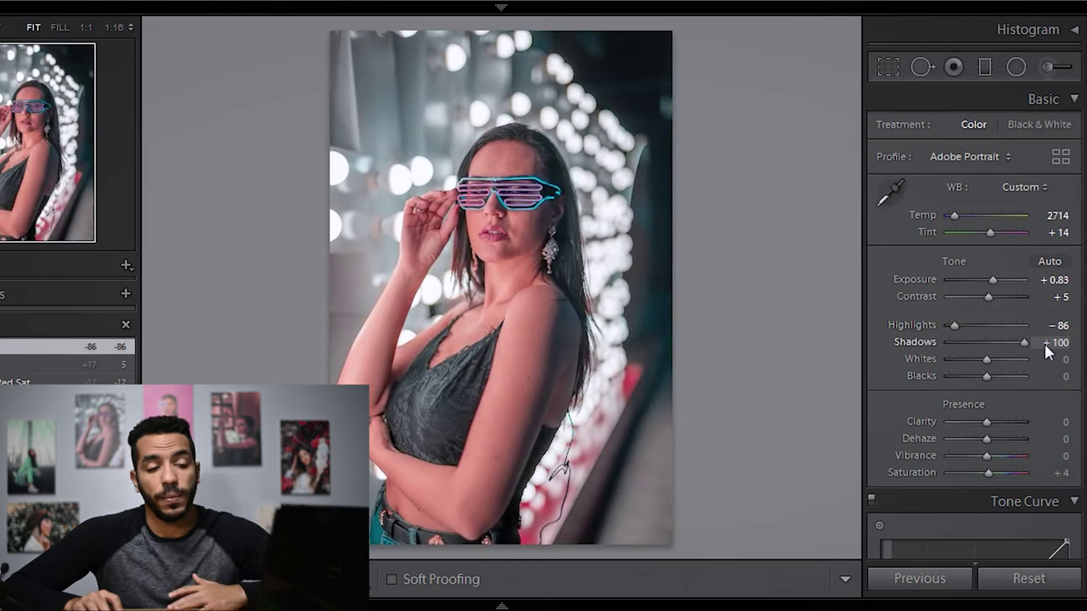
pyautogui.moveTo(1026, 342)
pyautogui.mouseDown()
pyautogui.moveTo(990, 343)
pyautogui.moveTo(1015, 344)
pyautogui.moveTo(1006, 343)
pyautogui.mouseUp()
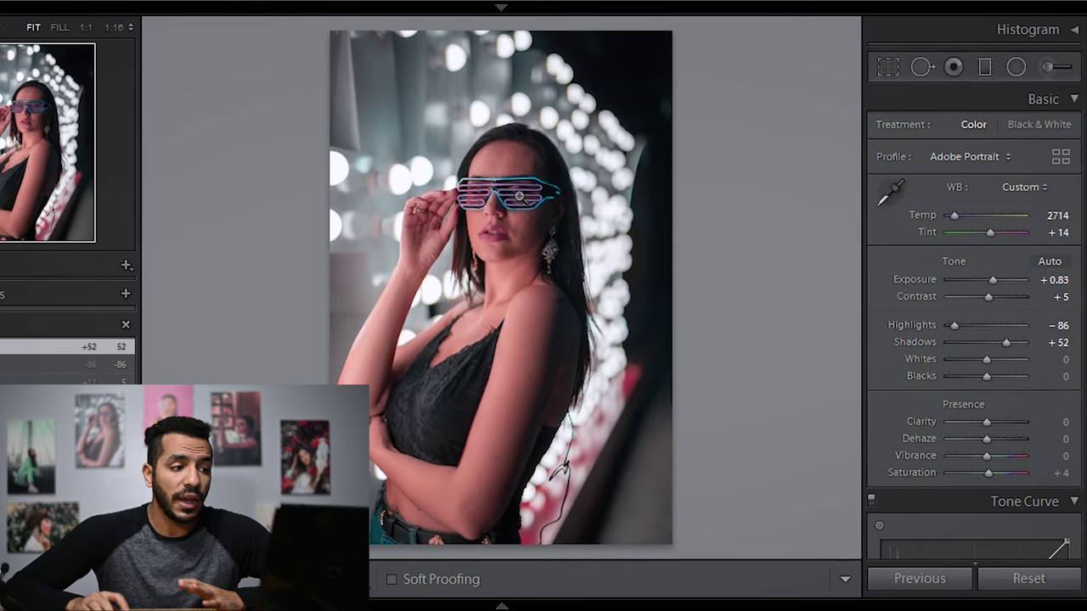
# Check the glowing glasses up close, then set Whites to +40 and Blacks to +7.
pyautogui.moveTo(526, 201); pyautogui.dragTo(642, 310)
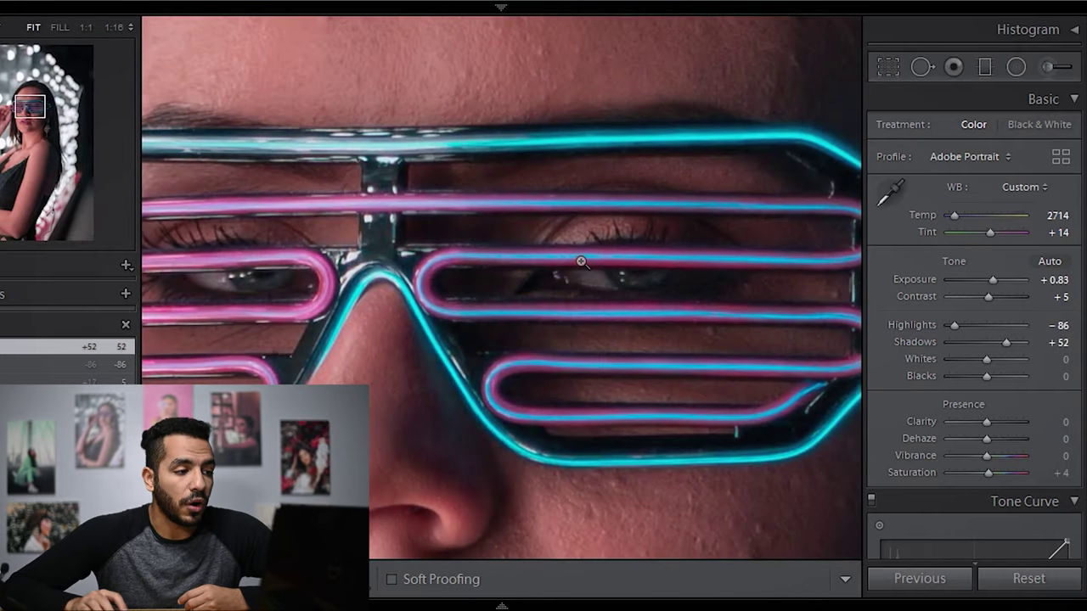
pyautogui.click(586, 263)
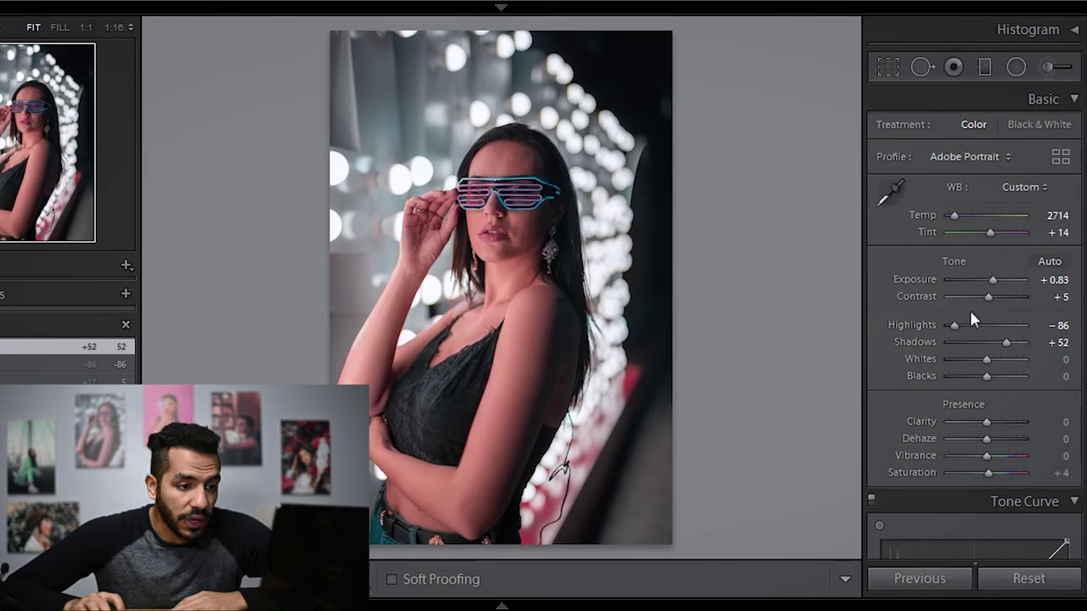
pyautogui.moveTo(987, 359); pyautogui.dragTo(994, 380)
pyautogui.moveTo(994, 385); pyautogui.dragTo(990, 382)
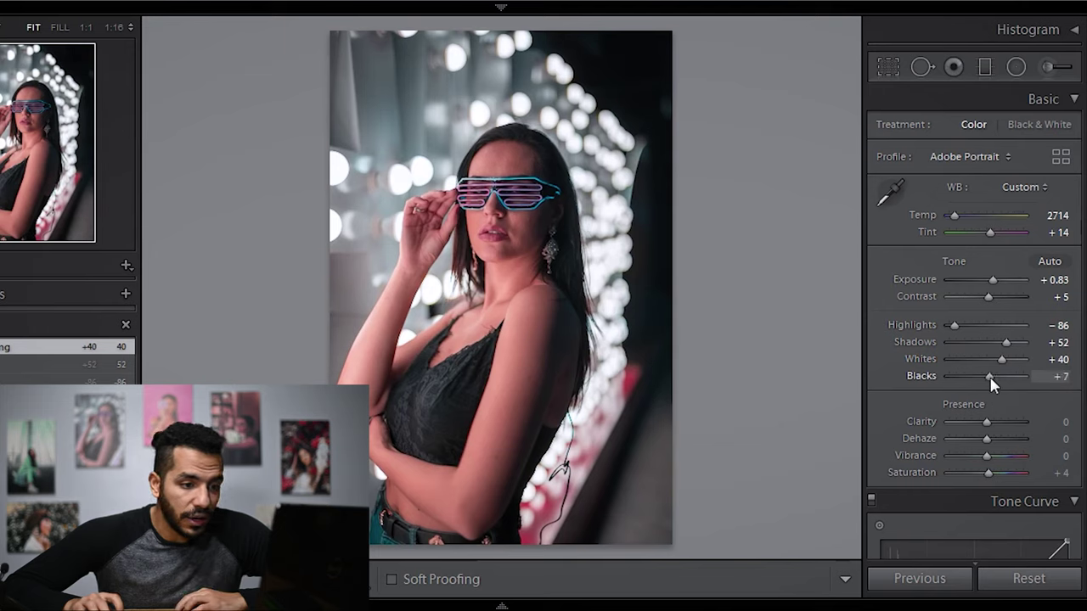
# Set Clarity to +26, Dehaze to +17, Vibrance to +24 and Saturation to −10, and raise Exposure to +0.95.
pyautogui.moveTo(985, 428)
pyautogui.mouseDown()
pyautogui.moveTo(997, 424)
pyautogui.moveTo(977, 442)
pyautogui.moveTo(990, 442)
pyautogui.mouseUp()
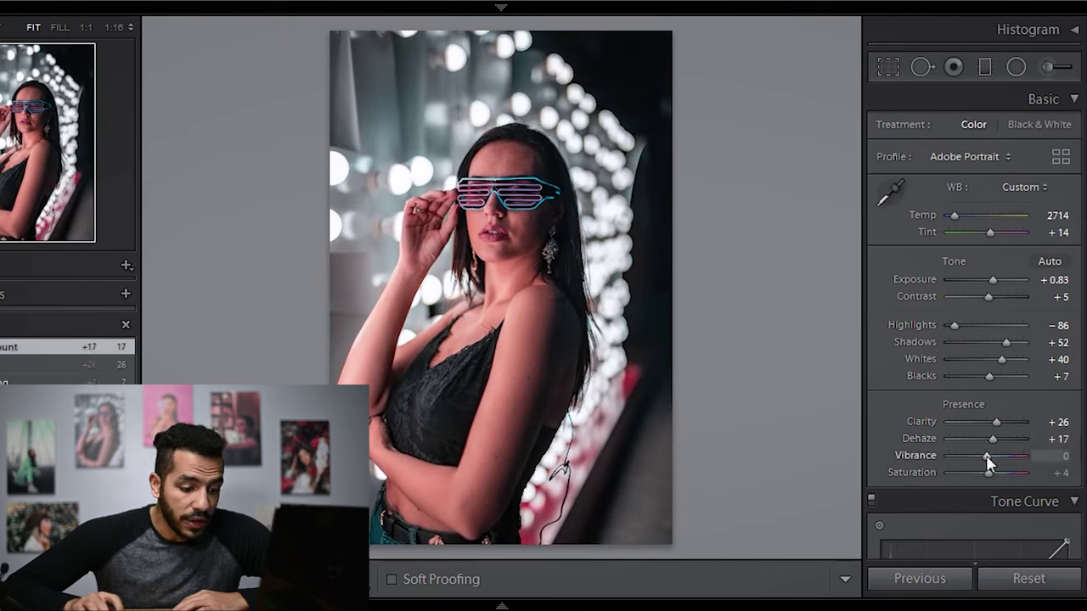
pyautogui.moveTo(987, 474); pyautogui.dragTo(994, 457)
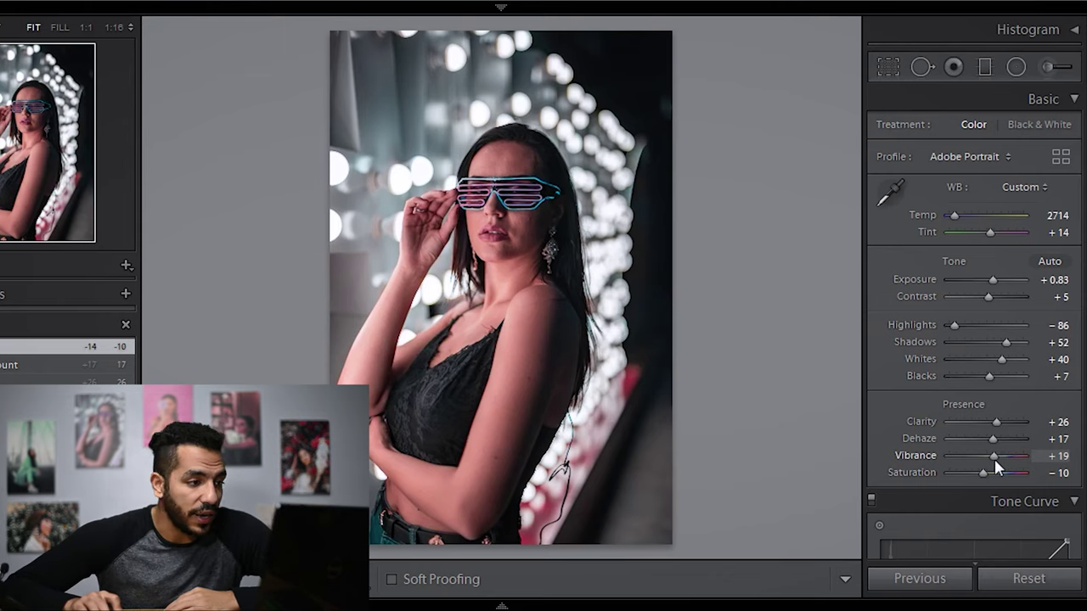
pyautogui.moveTo(995, 458); pyautogui.dragTo(996, 458)
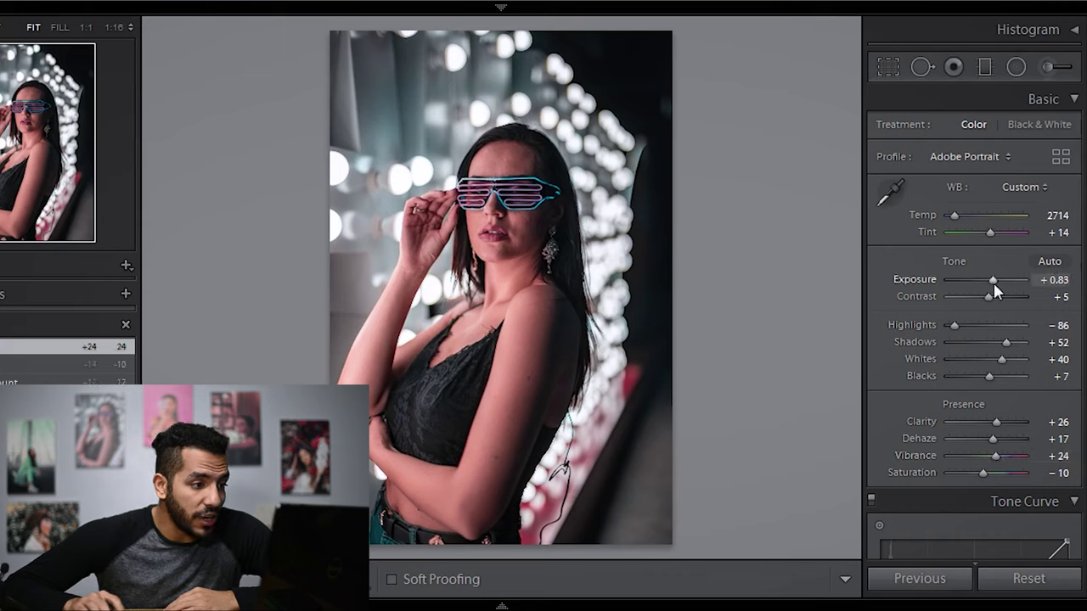
pyautogui.moveTo(993, 282); pyautogui.dragTo(994, 282)
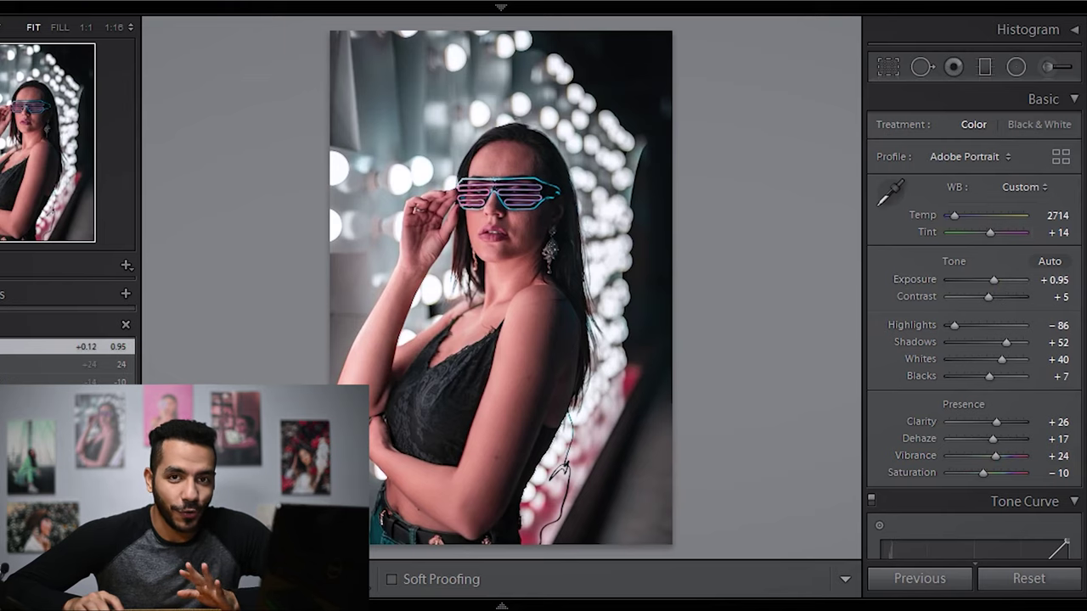
# Shape a gentle S-curve on the RGB tone curve by lowering a shadow point and raising a highlight point.
pyautogui.scroll(-2, 975, 323)
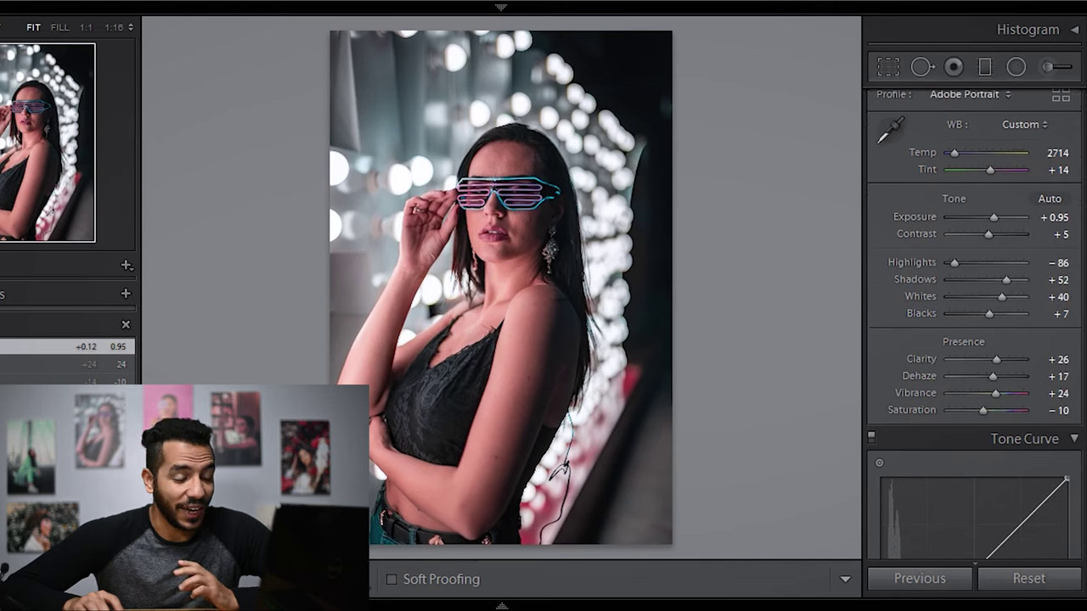
pyautogui.scroll(-6, 1084, 261)
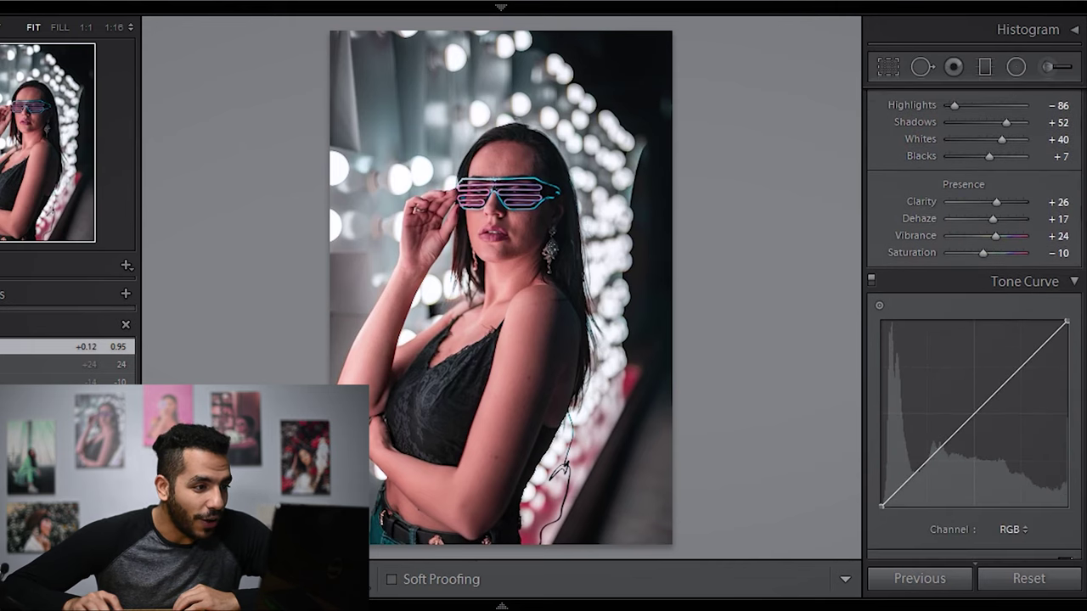
pyautogui.scroll(-1, 1084, 260)
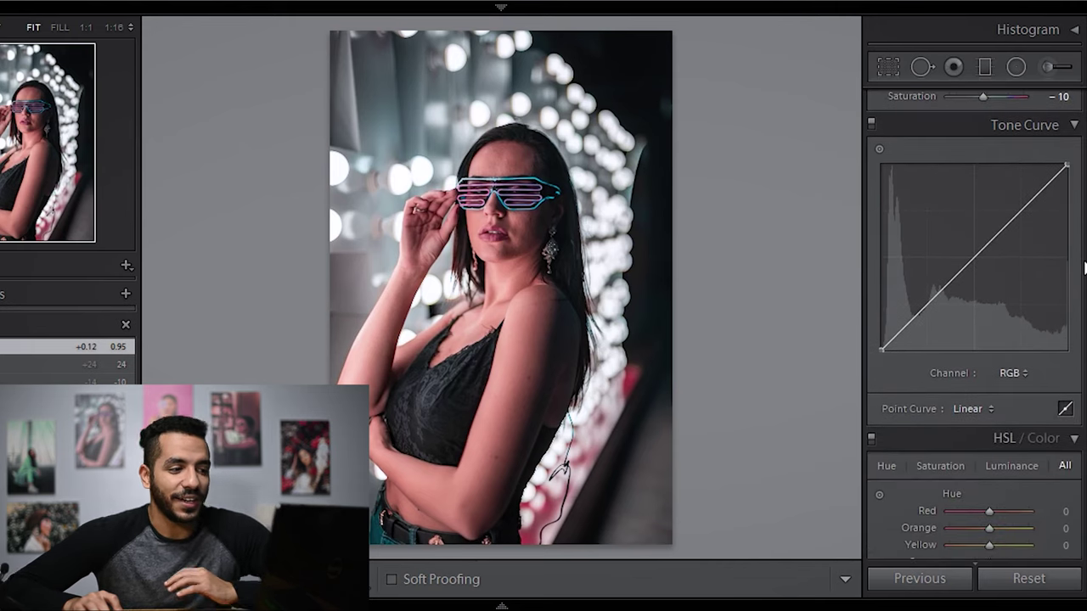
pyautogui.scroll(-1, 1084, 267)
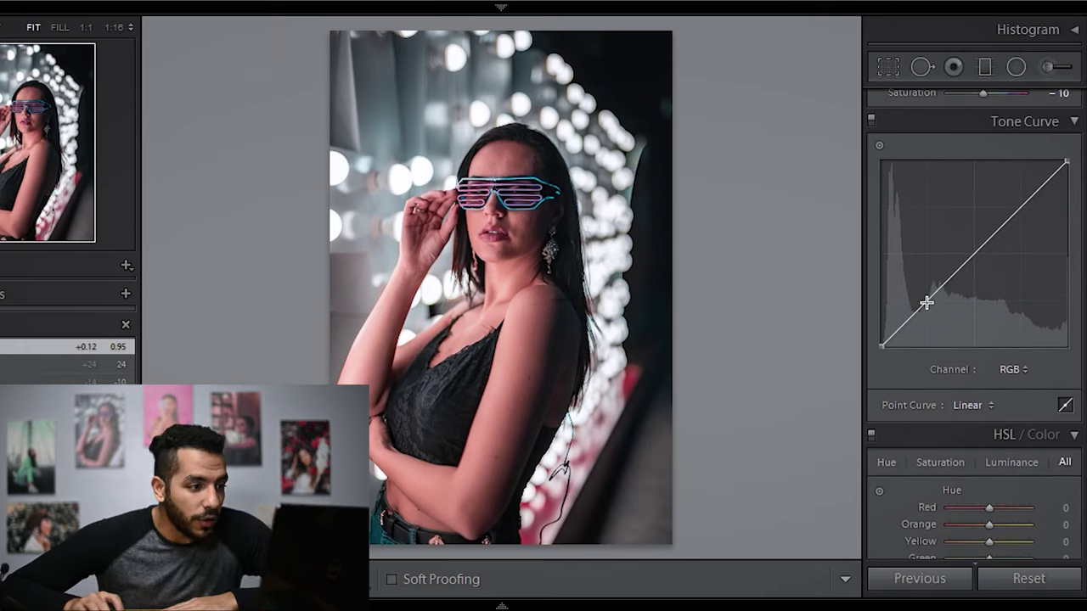
pyautogui.moveTo(926, 303); pyautogui.dragTo(931, 304)
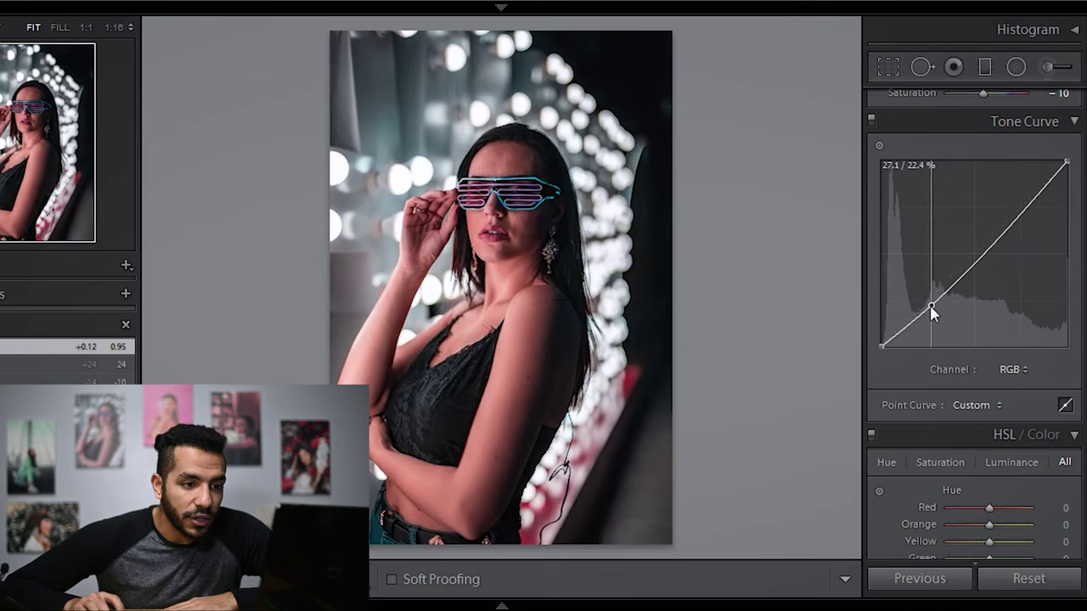
pyautogui.click(1022, 211)
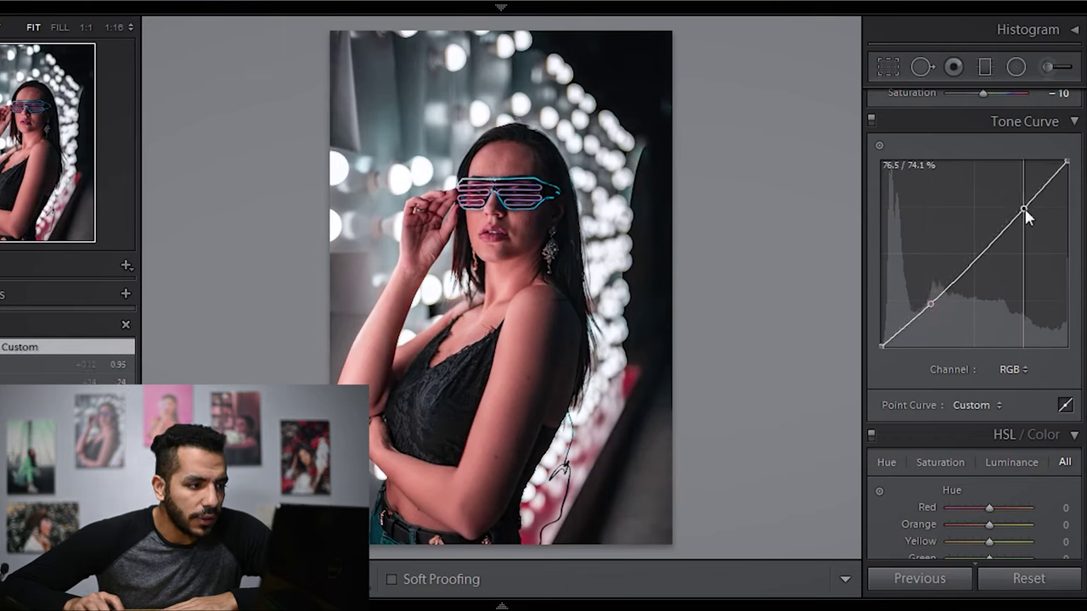
pyautogui.moveTo(1022, 212); pyautogui.dragTo(1017, 207)
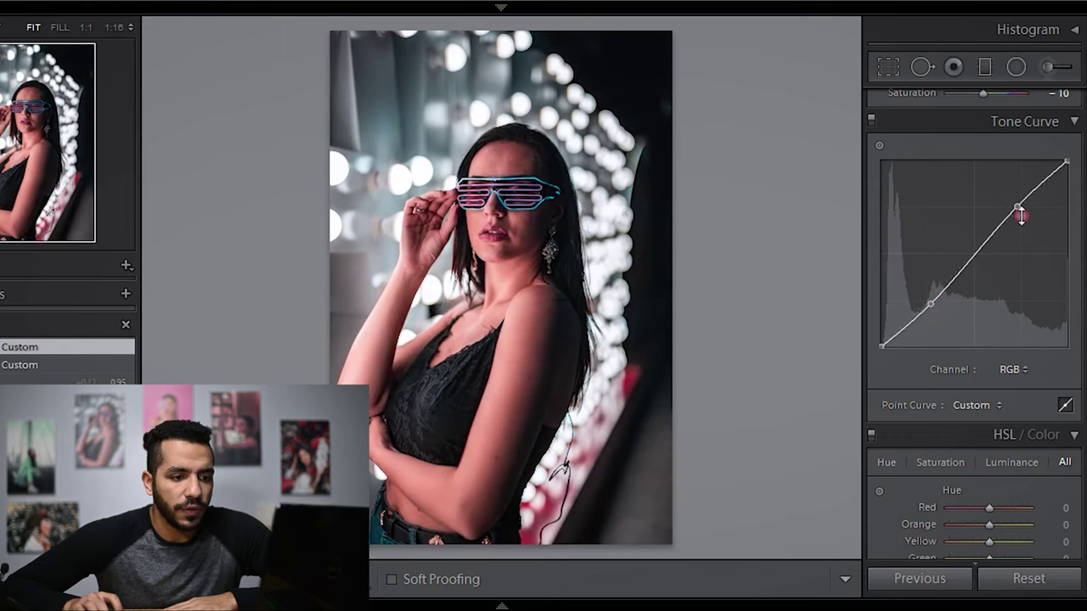
# Slightly raise a highlight point and a shadow point on the Blue channel tone curve, and return to the RGB channel.
pyautogui.click(1009, 371)
pyautogui.click(973, 447)
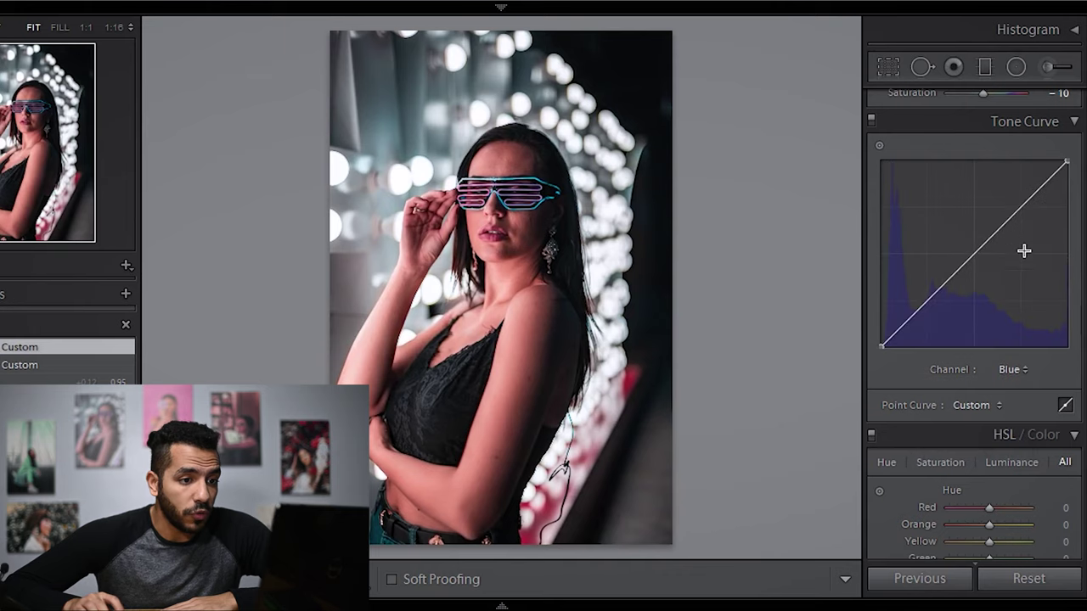
pyautogui.moveTo(1022, 212)
pyautogui.mouseDown()
pyautogui.moveTo(1016, 191)
pyautogui.moveTo(1018, 205)
pyautogui.mouseUp()
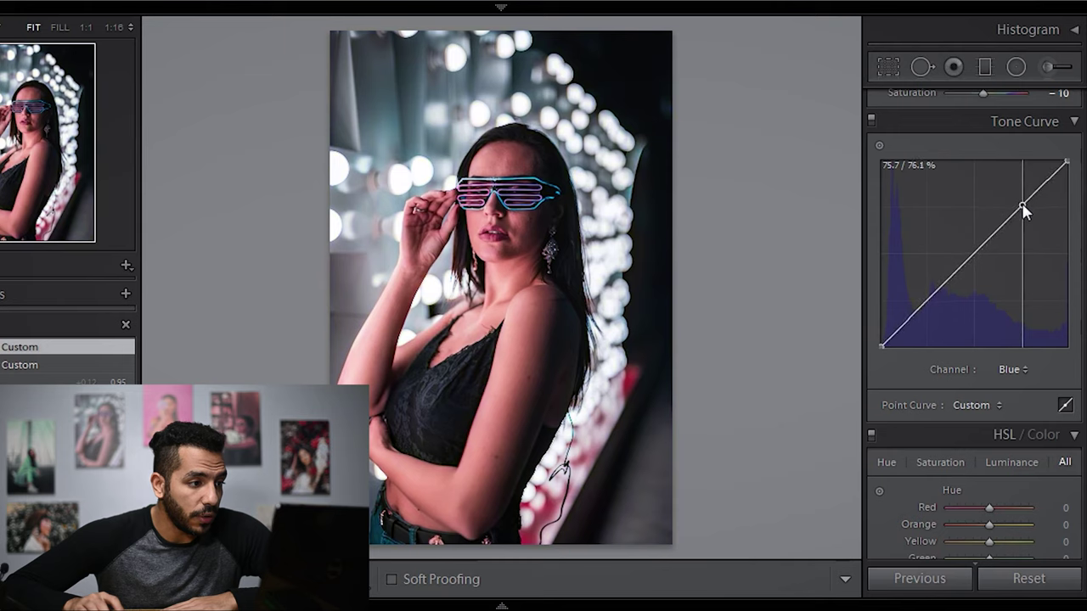
pyautogui.moveTo(926, 297)
pyautogui.mouseDown()
pyautogui.moveTo(936, 302)
pyautogui.moveTo(931, 294)
pyautogui.mouseUp()
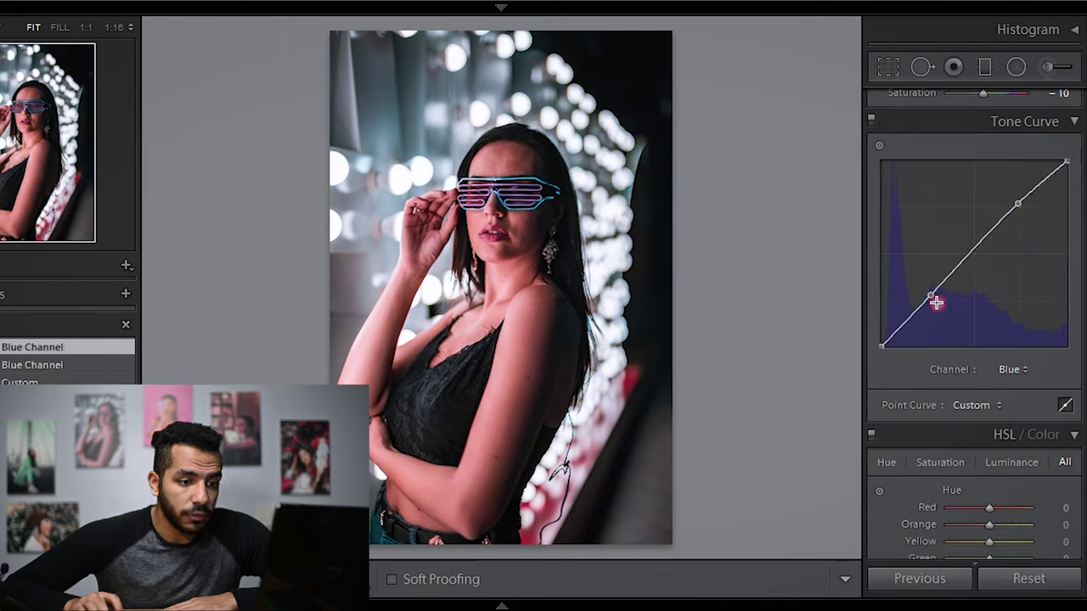
pyautogui.click(1007, 374)
pyautogui.click(1007, 371)
pyautogui.click(1007, 371)
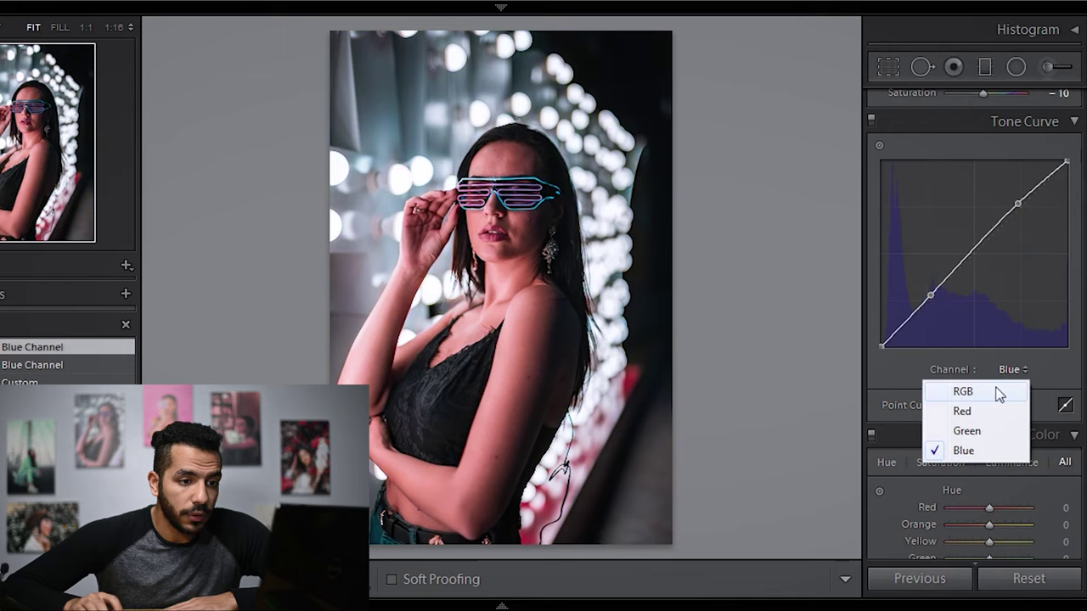
pyautogui.click(967, 388)
pyautogui.scroll(-5, 975, 340)
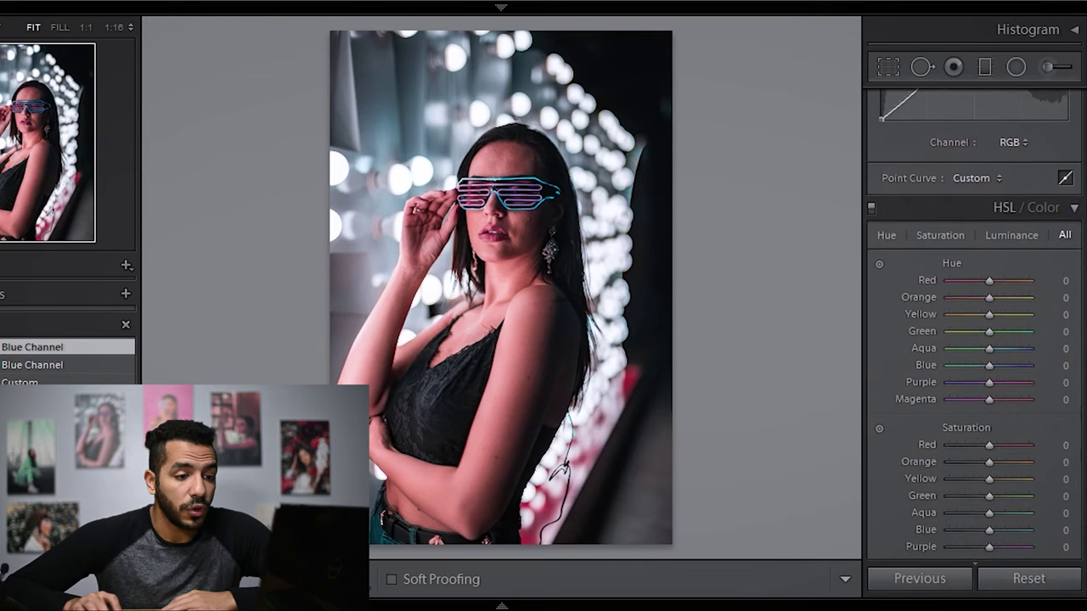
# Set the HSL Hue to Red −13, Orange +11 and Yellow −13.
pyautogui.scroll(-1, 1047, 264)
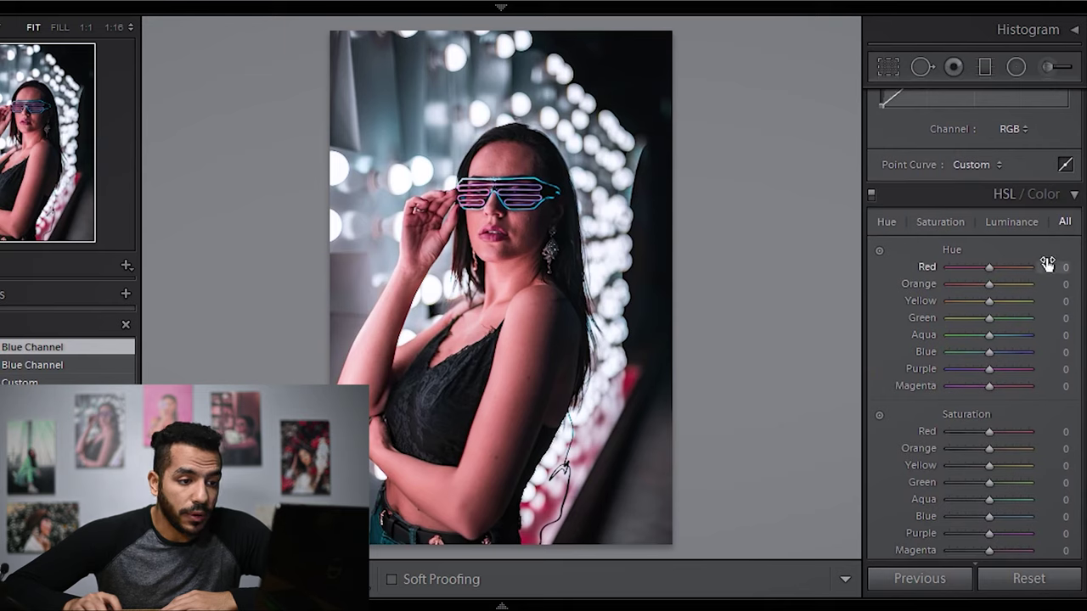
pyautogui.moveTo(990, 267); pyautogui.dragTo(984, 268)
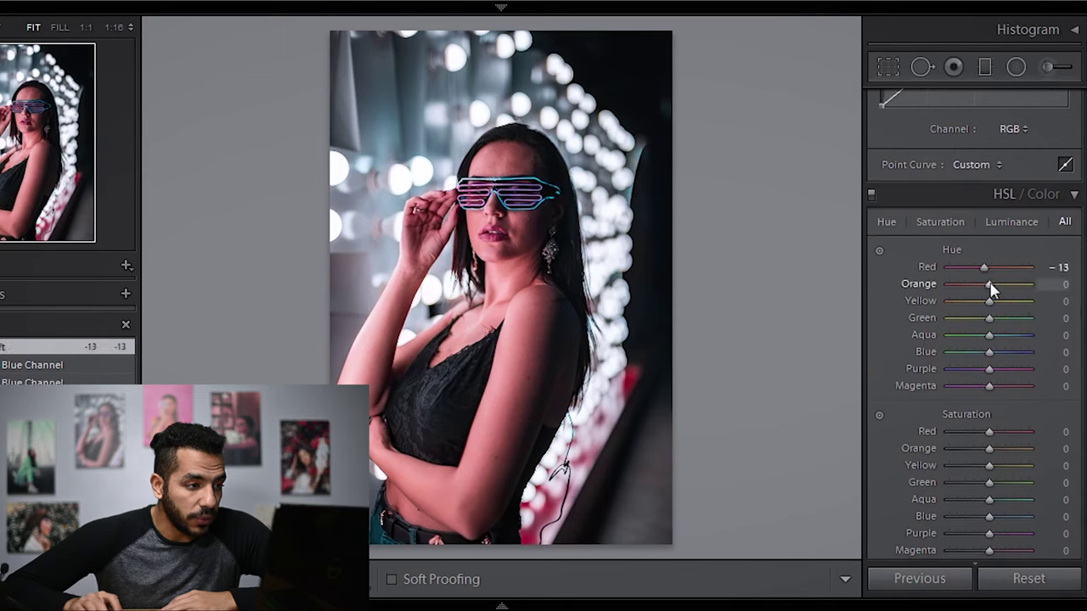
pyautogui.moveTo(990, 285)
pyautogui.mouseDown()
pyautogui.moveTo(1002, 286)
pyautogui.moveTo(981, 293)
pyautogui.moveTo(991, 288)
pyautogui.mouseUp()
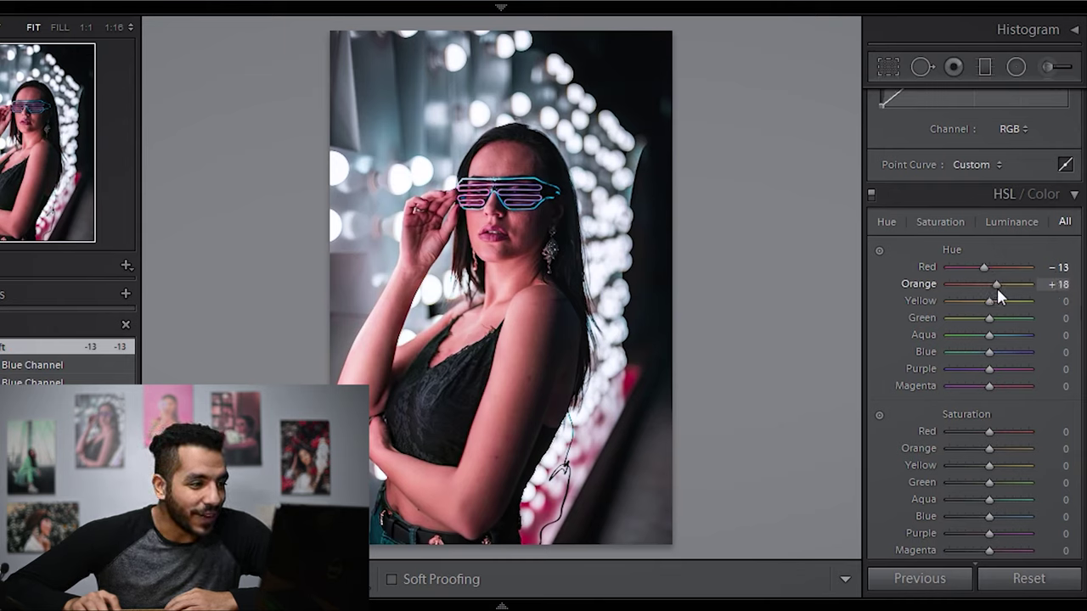
pyautogui.moveTo(998, 288); pyautogui.dragTo(985, 303)
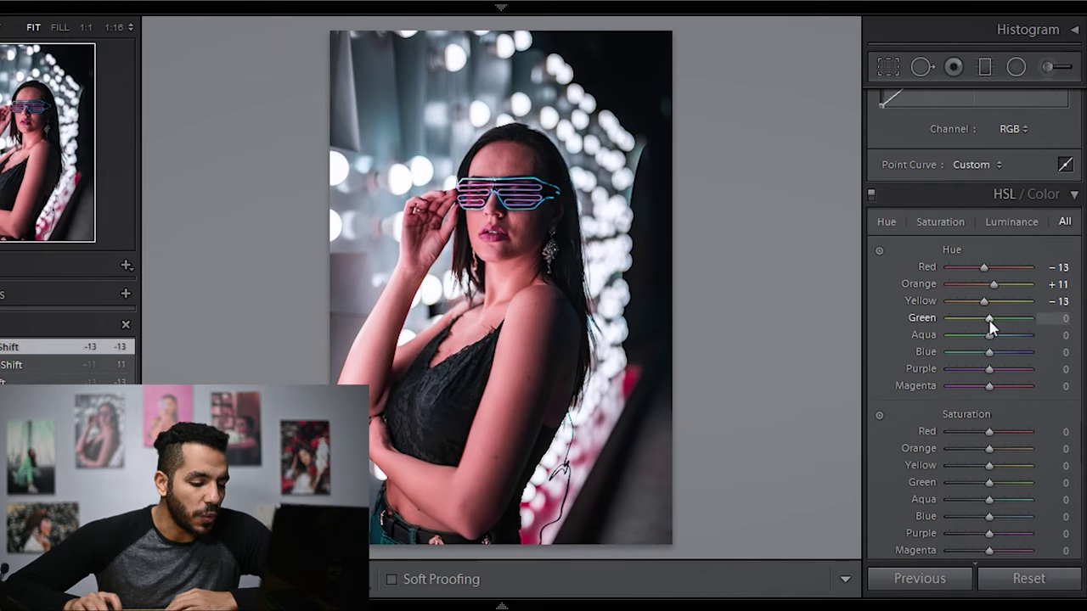
# Test and reset the Green hue, and set the HSL Hue to Aqua −89, Blue −9, Purple −20 and Magenta −11.
pyautogui.moveTo(991, 321); pyautogui.dragTo(892, 321)
pyautogui.doubleClick(977, 318)
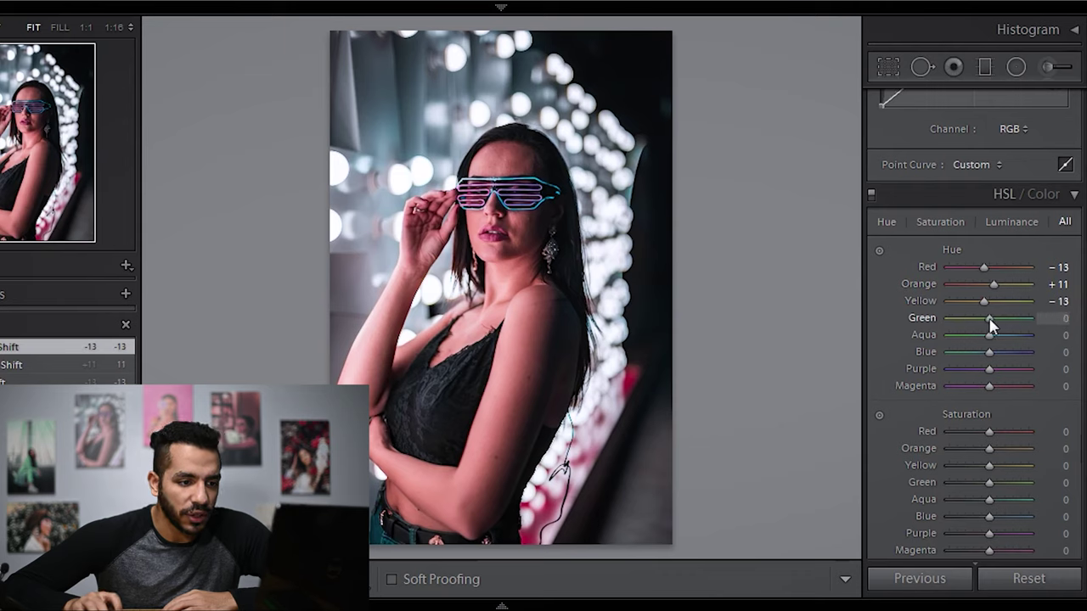
pyautogui.moveTo(991, 341); pyautogui.dragTo(989, 379)
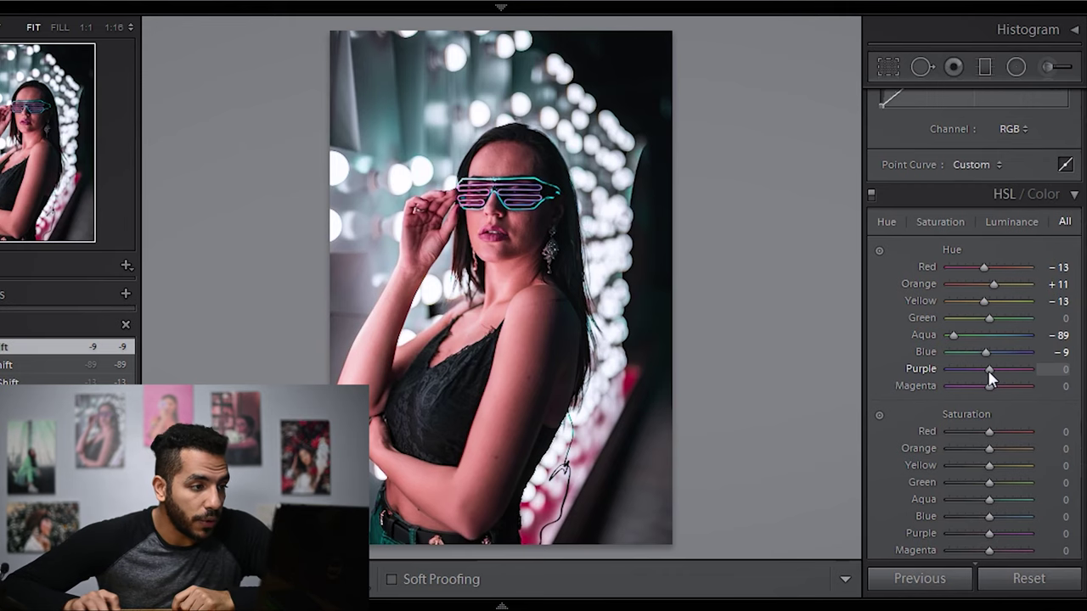
pyautogui.moveTo(989, 374)
pyautogui.mouseDown()
pyautogui.moveTo(902, 383)
pyautogui.moveTo(1032, 388)
pyautogui.moveTo(977, 393)
pyautogui.moveTo(984, 385)
pyautogui.mouseUp()
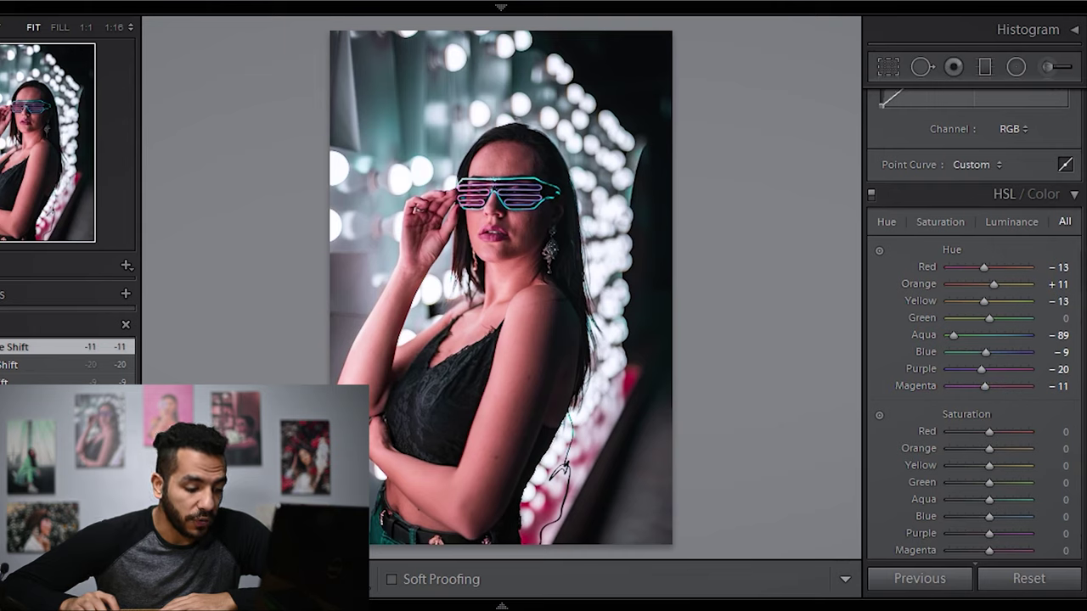
# Set the HSL Saturation to Red +18, Orange −9, Yellow −27, Green −47, Aqua +49, Blue +24 and Purple +27.
pyautogui.scroll(-1, 975, 339)
pyautogui.scroll(-3, 990, 368)
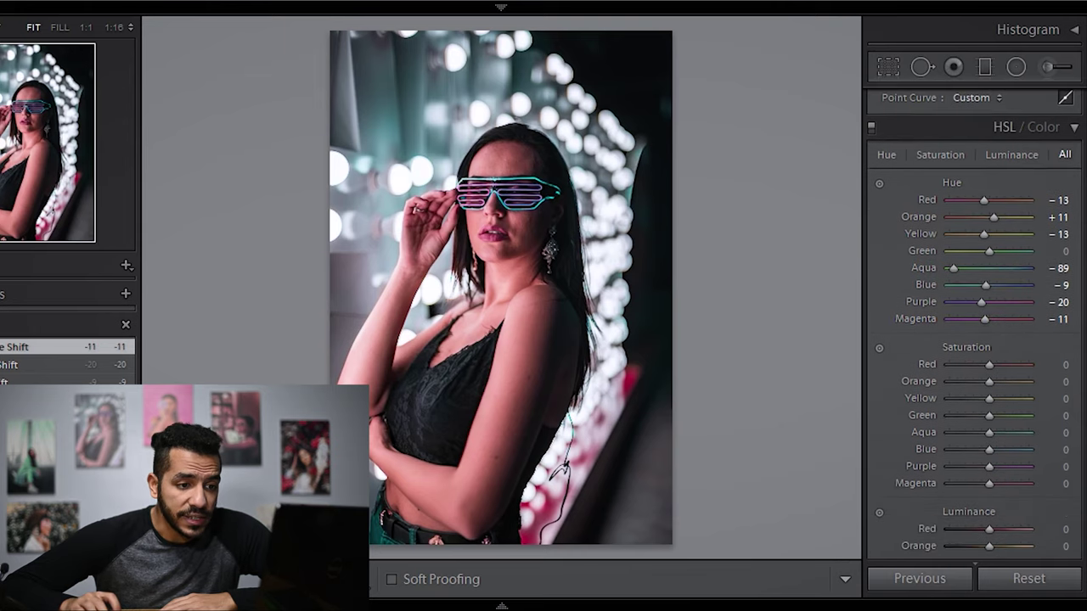
pyautogui.moveTo(990, 365); pyautogui.dragTo(1043, 404)
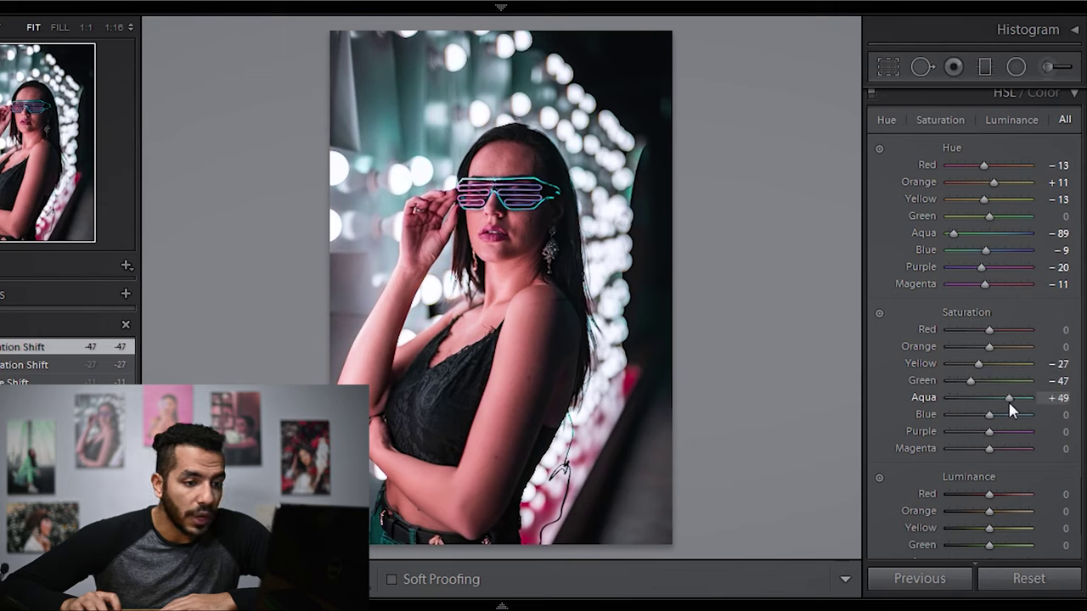
pyautogui.moveTo(988, 416)
pyautogui.mouseDown()
pyautogui.moveTo(941, 416)
pyautogui.moveTo(1011, 418)
pyautogui.moveTo(989, 434)
pyautogui.moveTo(964, 431)
pyautogui.moveTo(999, 433)
pyautogui.mouseUp()
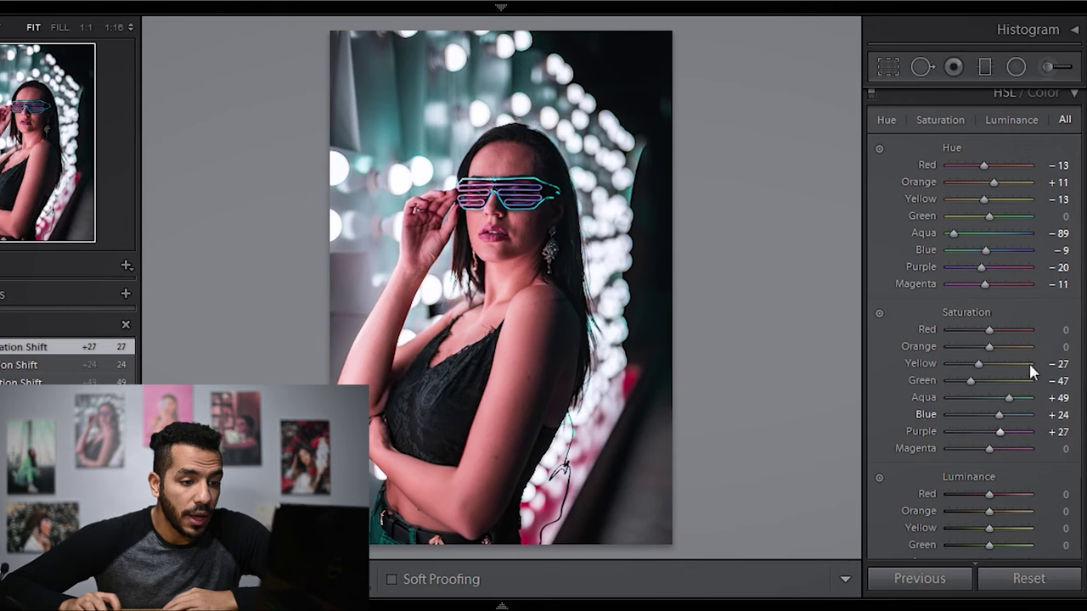
pyautogui.moveTo(990, 347); pyautogui.dragTo(986, 346)
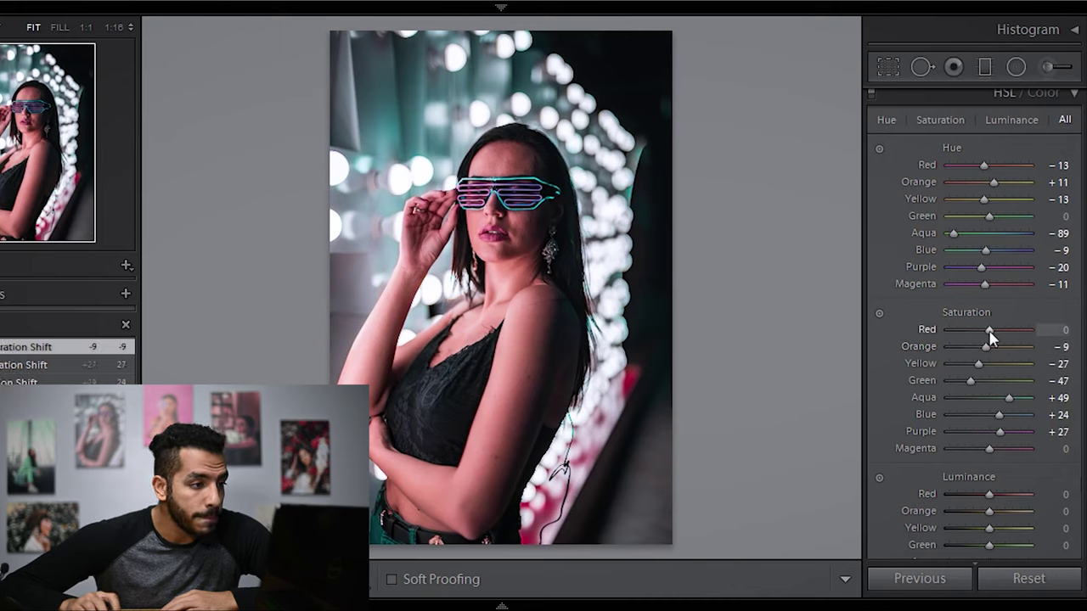
pyautogui.moveTo(988, 332); pyautogui.dragTo(996, 333)
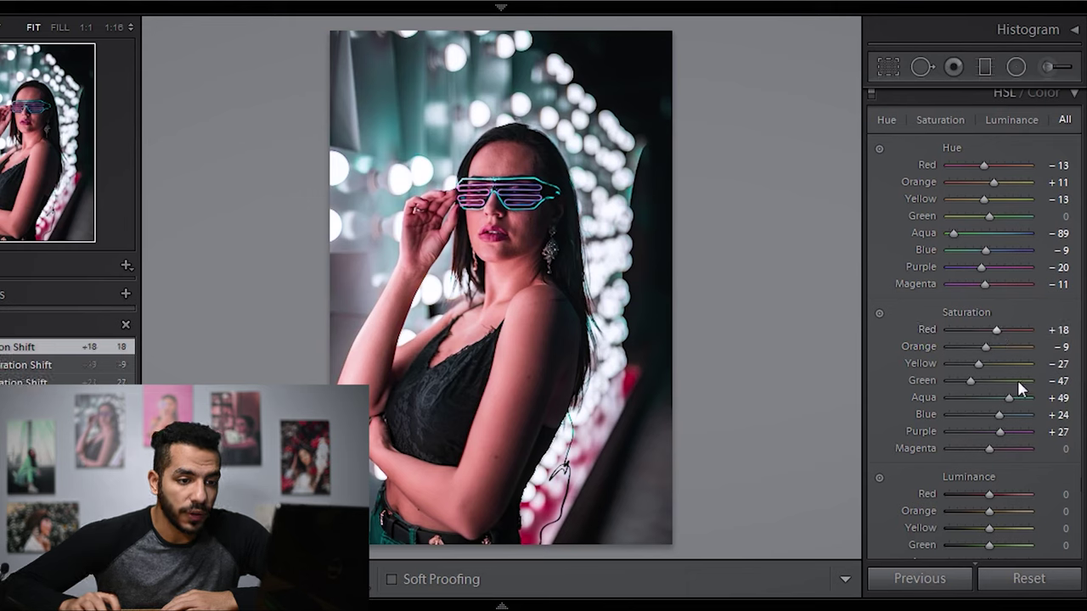
# Try the Red luminance at a high value and at −100, and reset it to 0.
pyautogui.scroll(-3, 1017, 388)
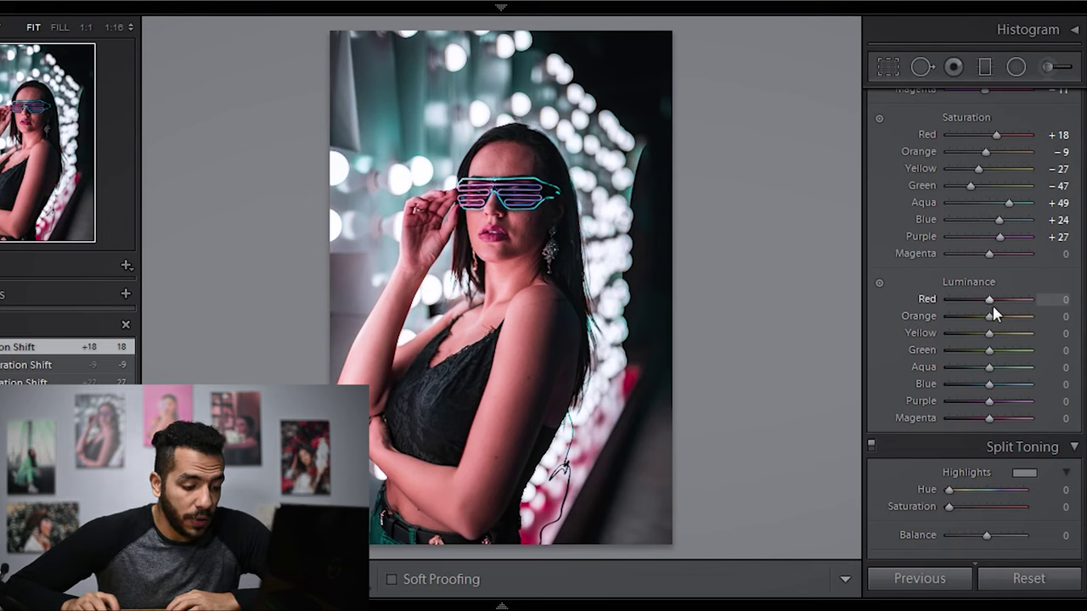
pyautogui.moveTo(990, 304); pyautogui.dragTo(1028, 306)
pyautogui.moveTo(1026, 300); pyautogui.dragTo(847, 332)
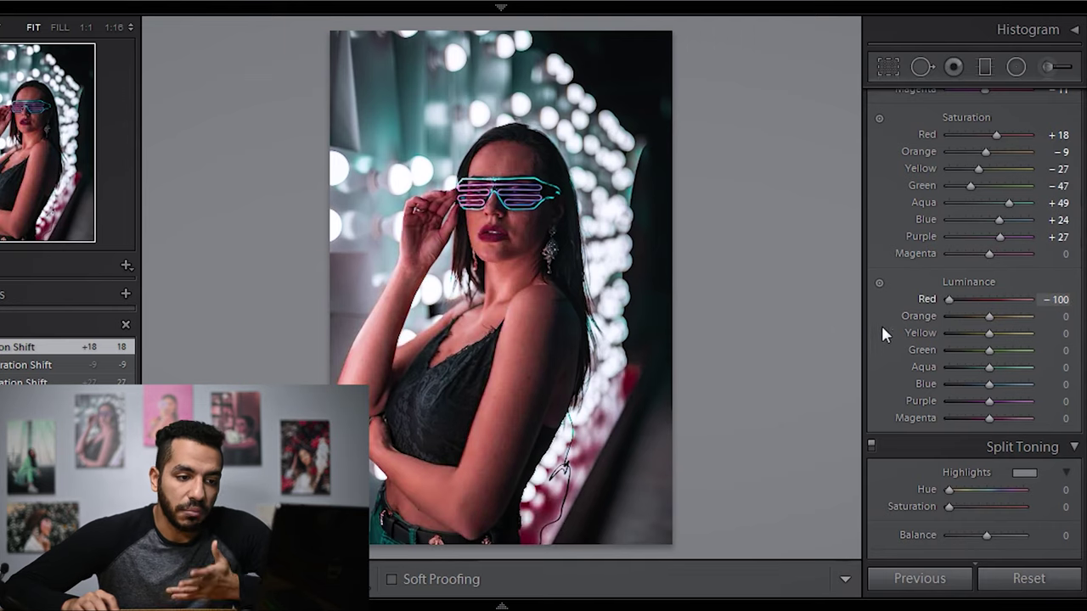
pyautogui.click(987, 299)
pyautogui.press('Up')
pyautogui.press('Up')
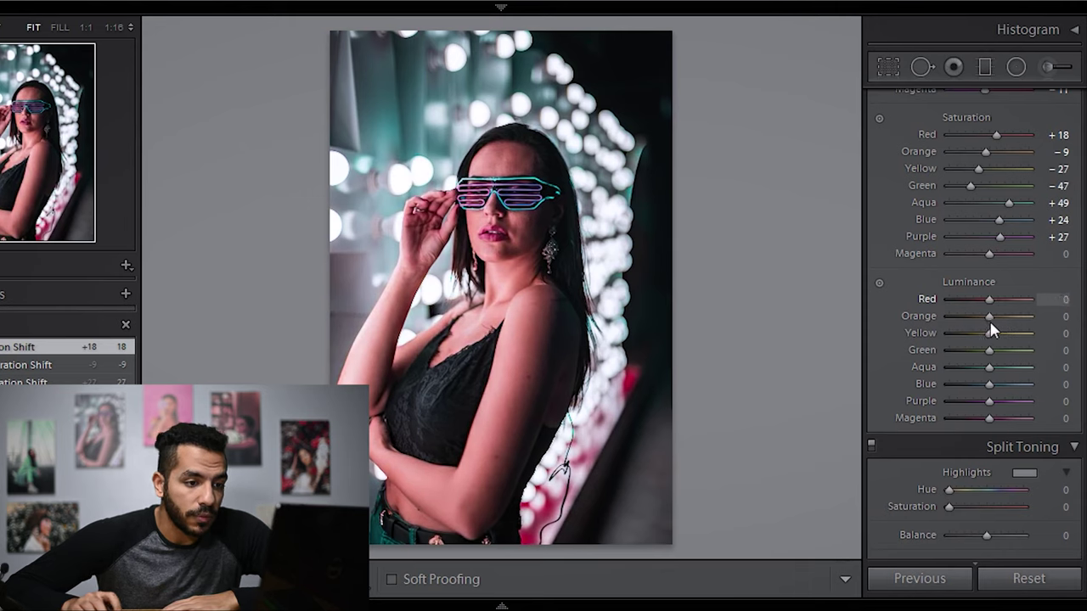
# Set the HSL Luminance to Red −4, Orange −2, Yellow +9, Aqua +44, Blue +51, Purple −24 and Magenta +18.
pyautogui.press('Down')
pyautogui.press('Down')
pyautogui.press('Down')
pyautogui.press('Down')
pyautogui.moveTo(989, 317); pyautogui.dragTo(992, 340)
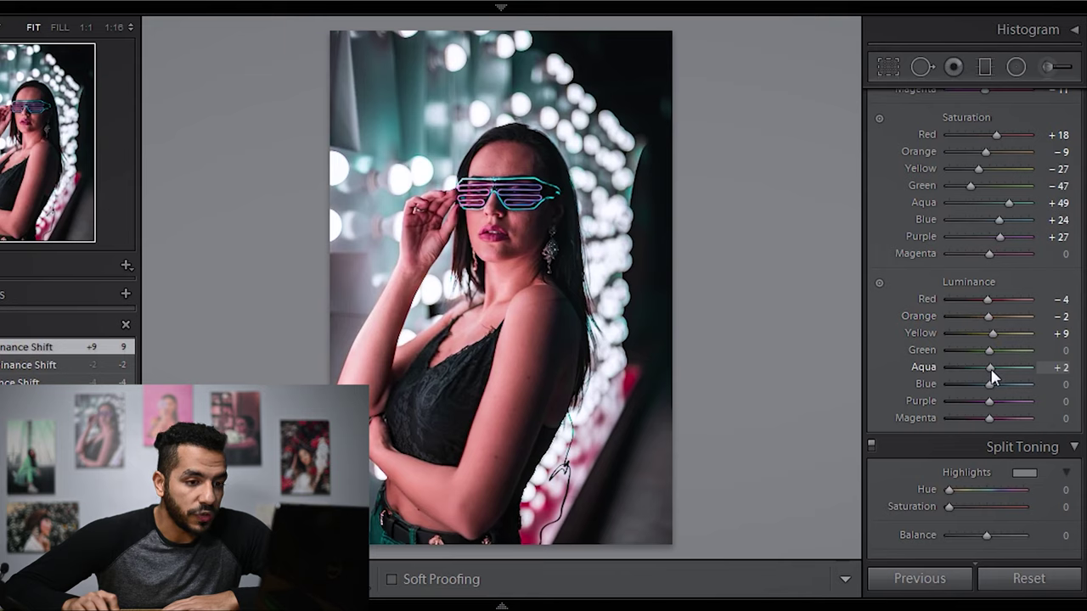
pyautogui.moveTo(980, 378); pyautogui.dragTo(941, 382)
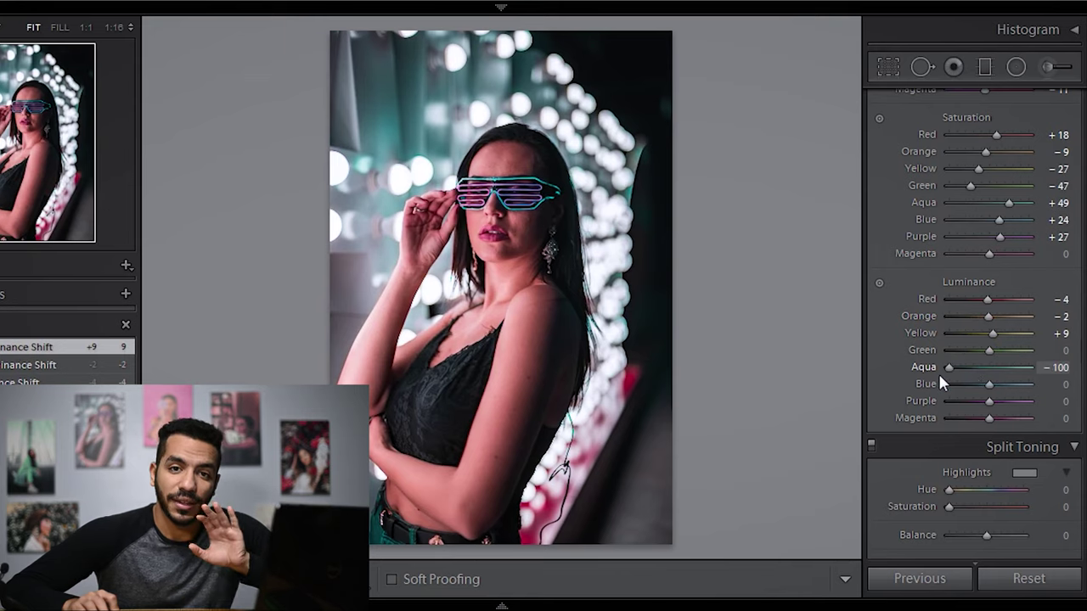
pyautogui.moveTo(947, 377); pyautogui.dragTo(995, 420)
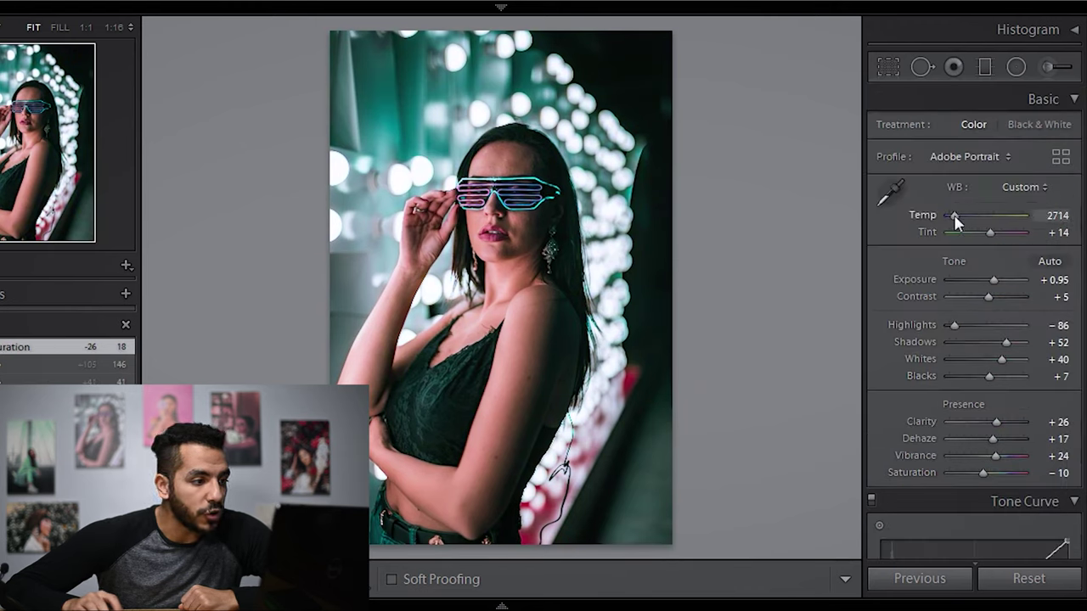
# Set the white balance temperature to 2952 and compare the before and after versions side by side.
pyautogui.moveTo(952, 217); pyautogui.dragTo(956, 218)
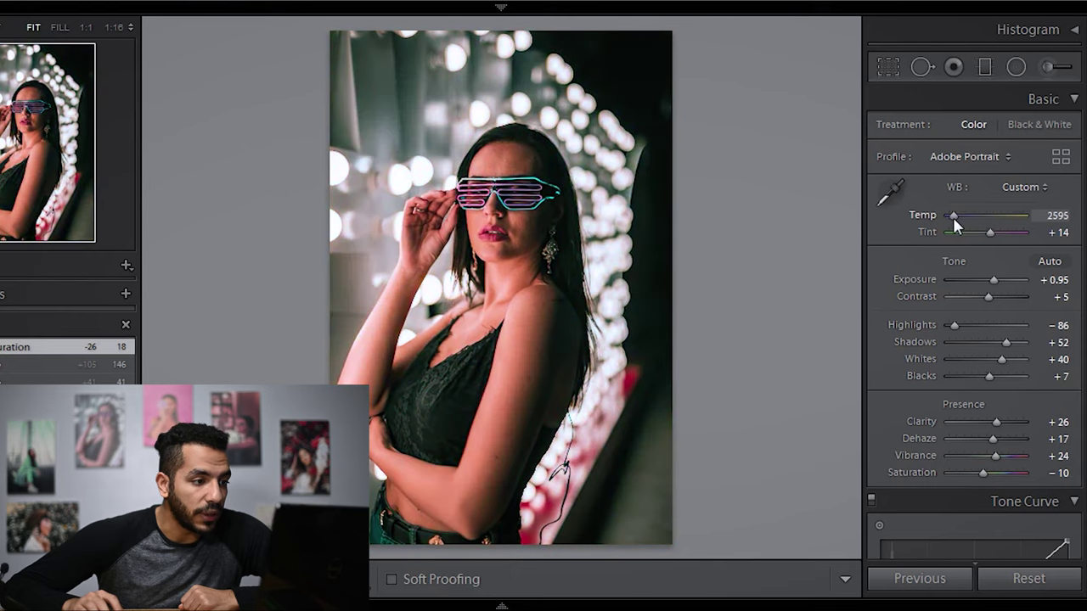
pyautogui.moveTo(953, 217); pyautogui.dragTo(956, 219)
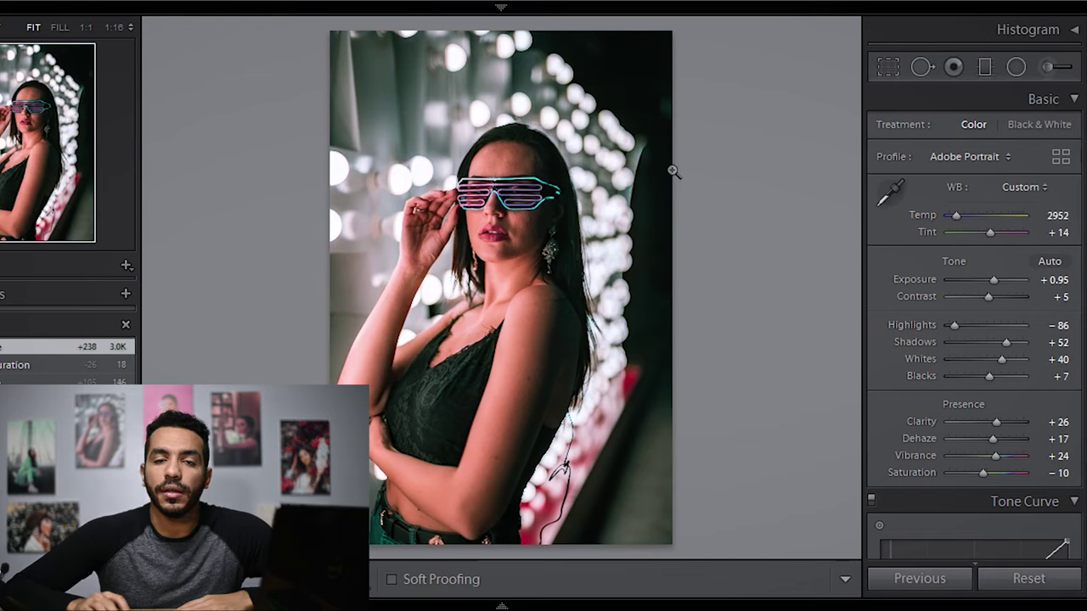
pyautogui.click(242, 581)
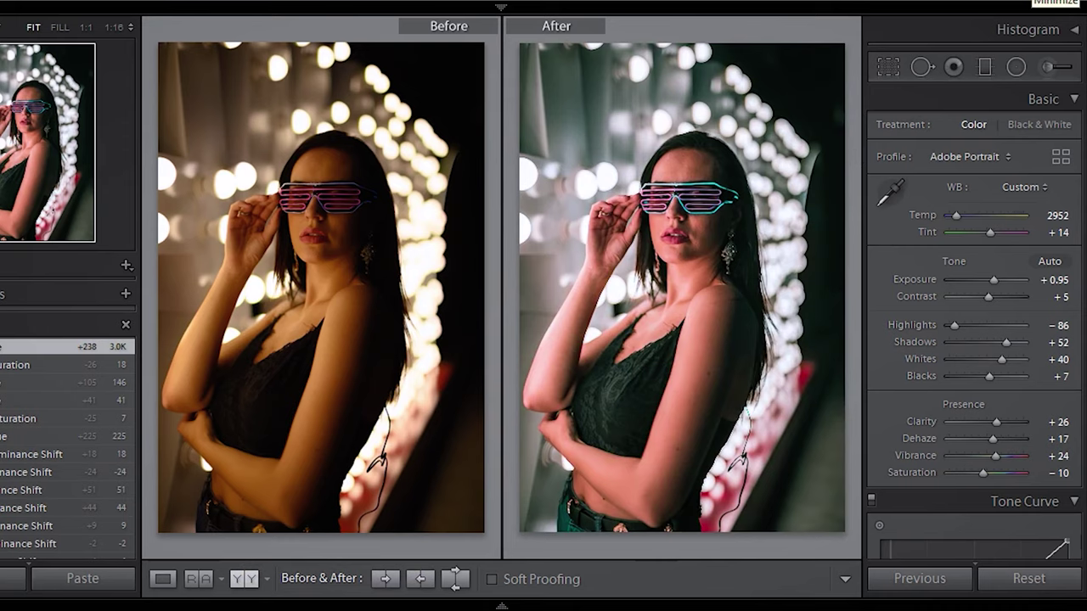
# Minimize the editor and examine the finished photo in the image viewer, checking the neon glasses up close and the whole picture.
pyautogui.click(1055, 3)
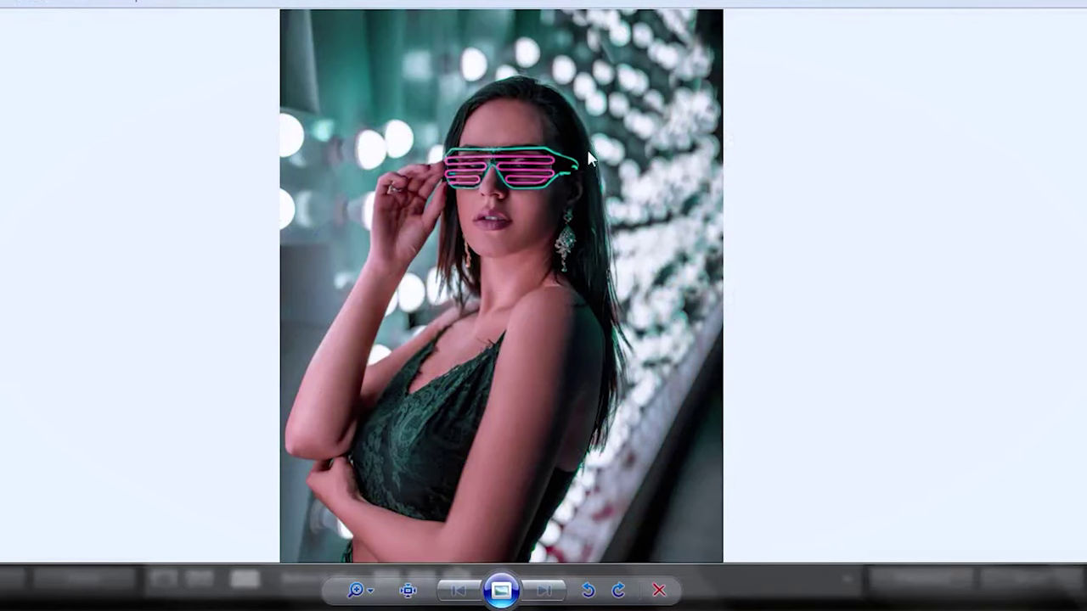
pyautogui.scroll(5, 586, 162)
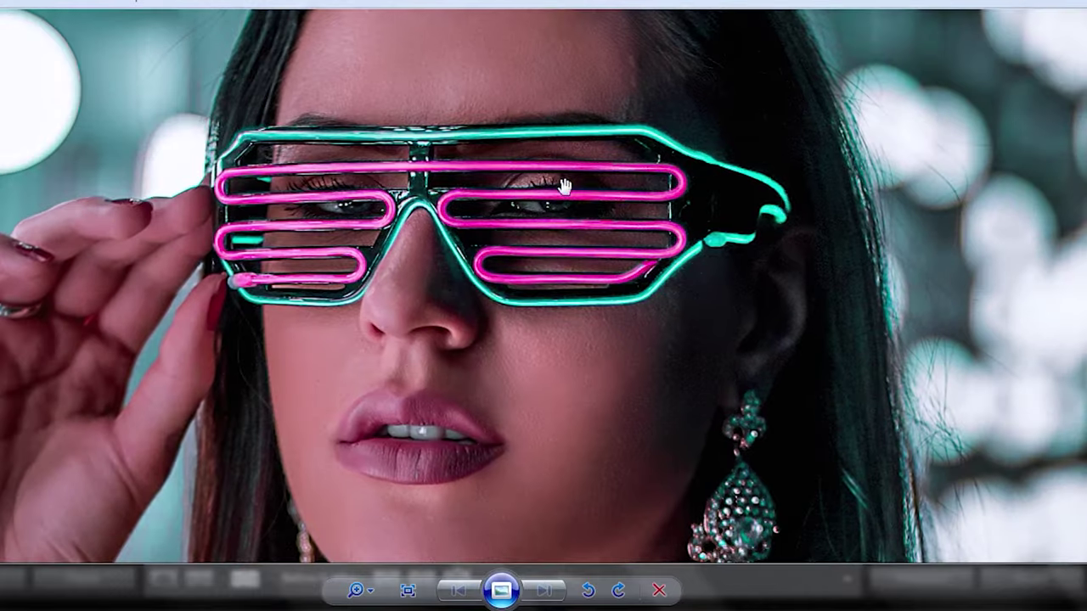
pyautogui.scroll(-3, 577, 191)
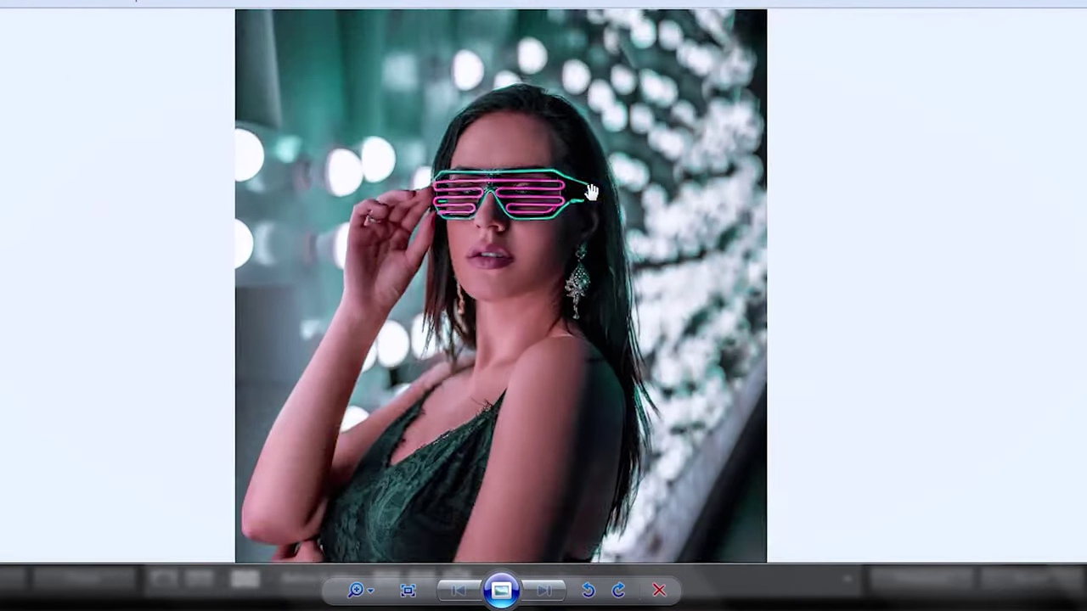
pyautogui.scroll(-1, 592, 192)
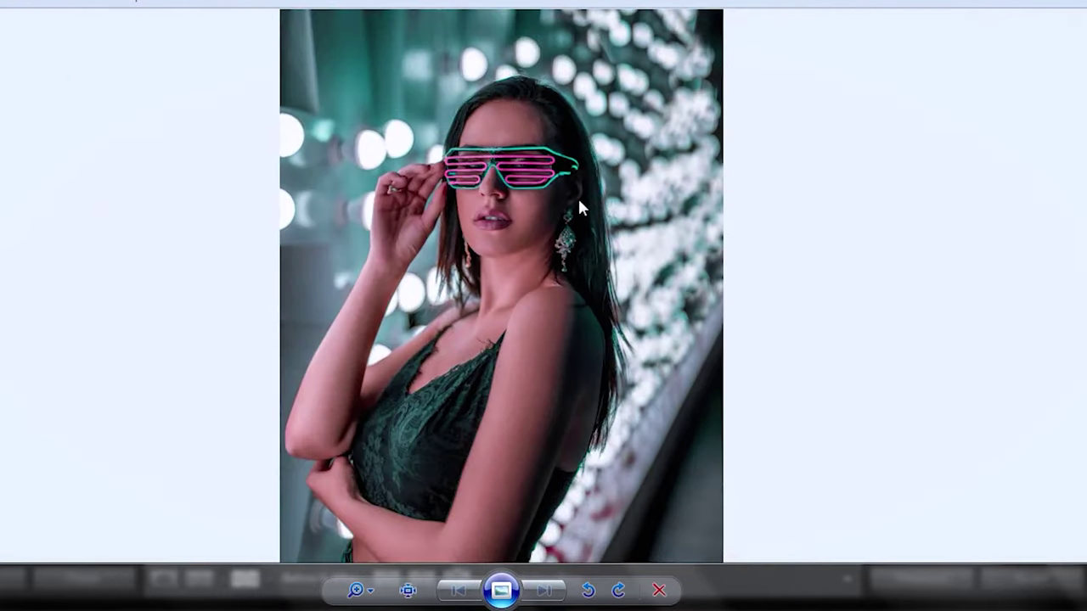